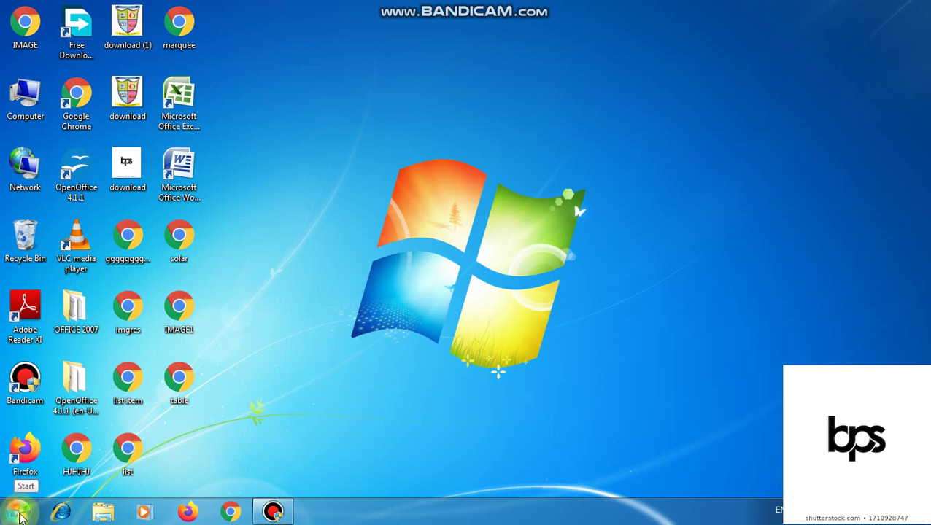
Launch OpenOffice Impress and choose an empty presentation in the Presentation Wizard, continuing to the slide design page
click(22, 515)
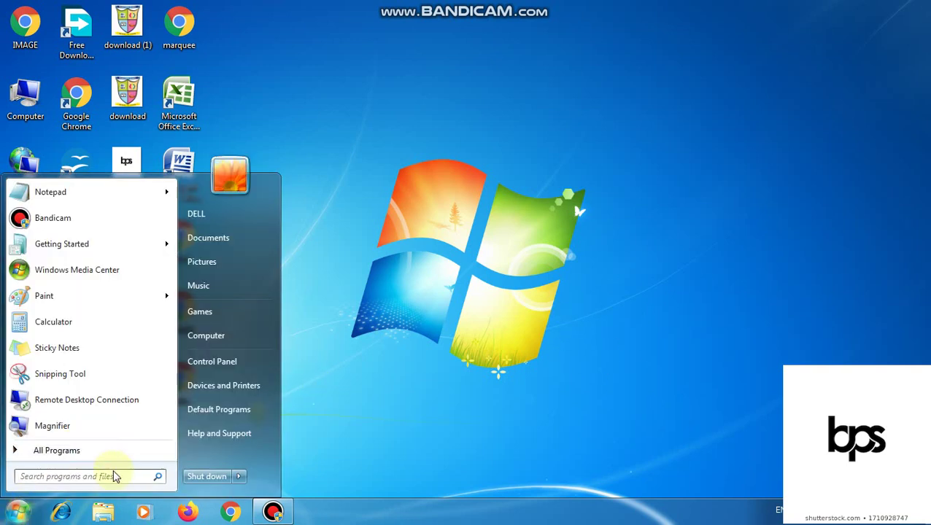
click(97, 456)
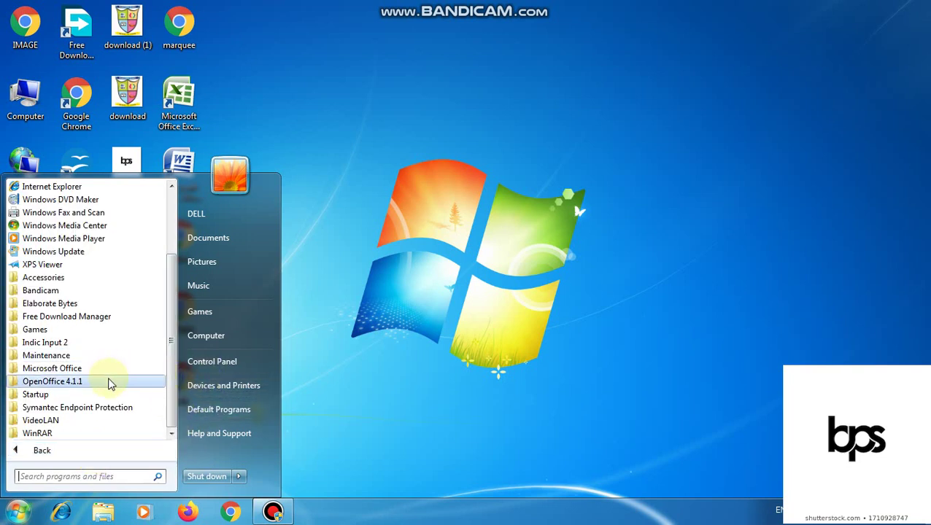
click(109, 384)
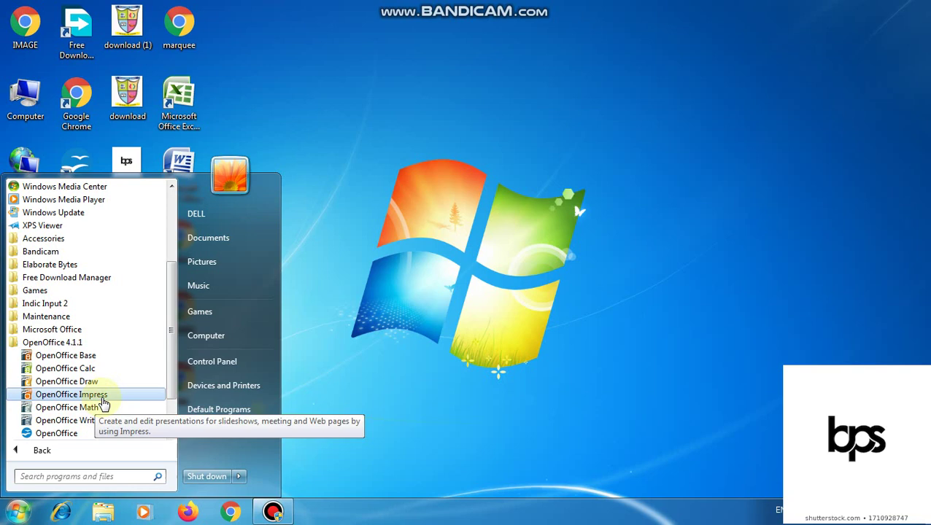
click(102, 394)
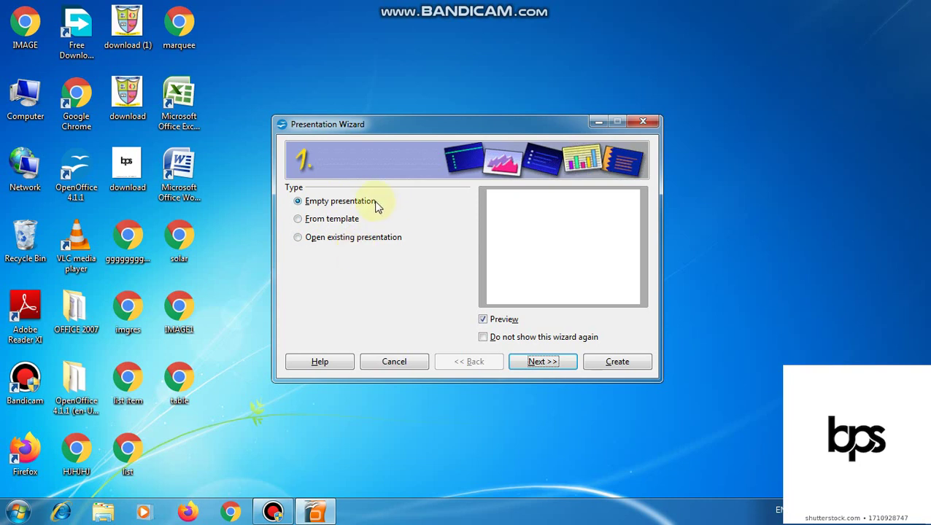
click(537, 365)
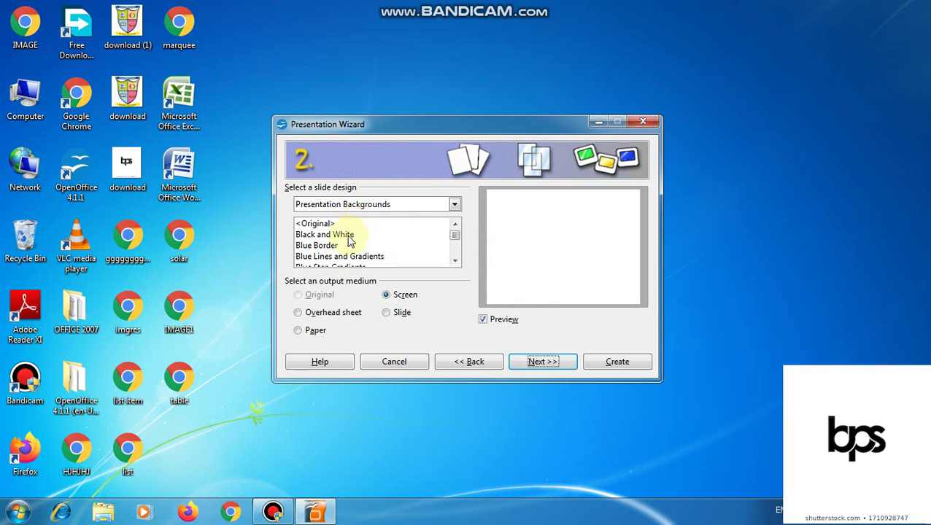
Preview several presentation backgrounds, select Blue Step Gradients as the slide design, and continue to the slide transition page
click(349, 240)
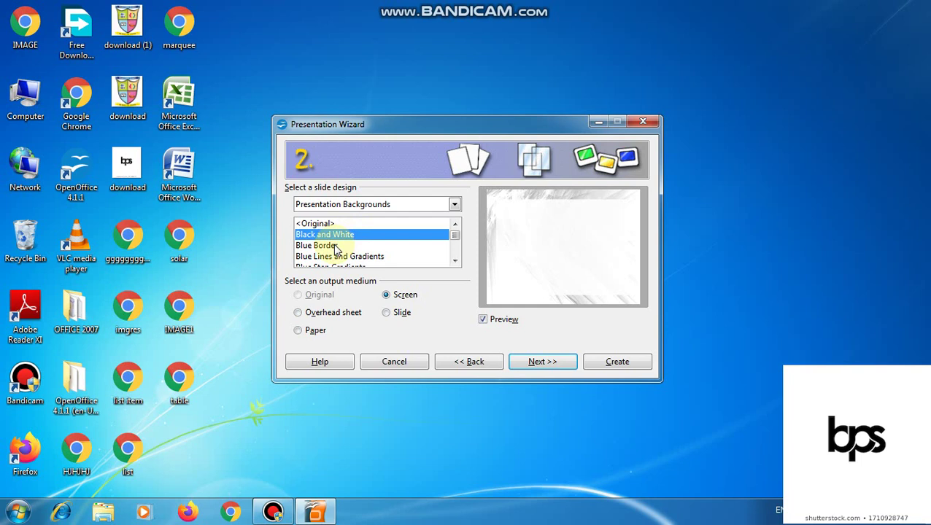
click(335, 247)
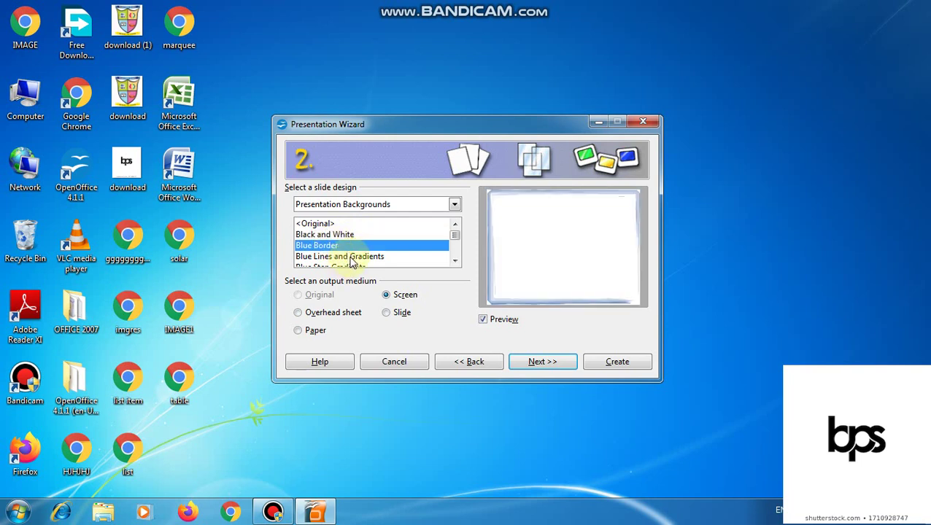
click(351, 257)
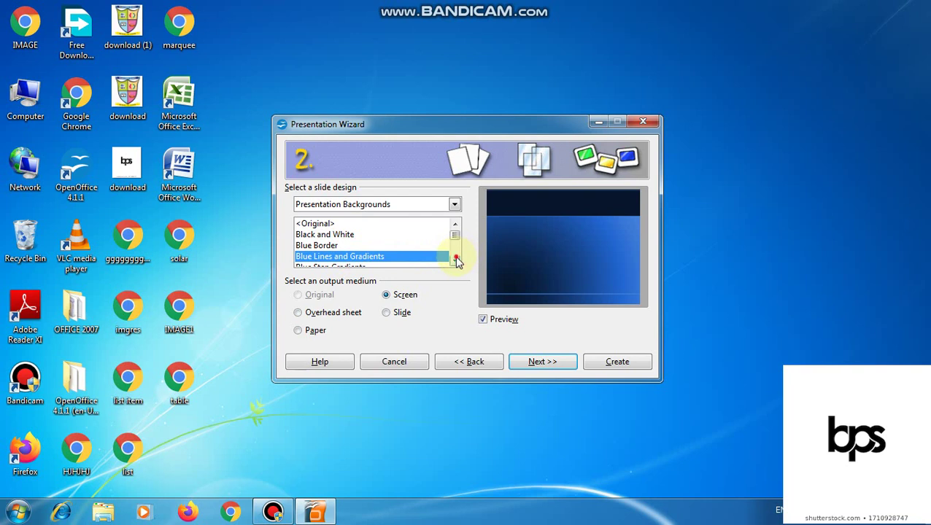
scroll(454, 256, down, 2)
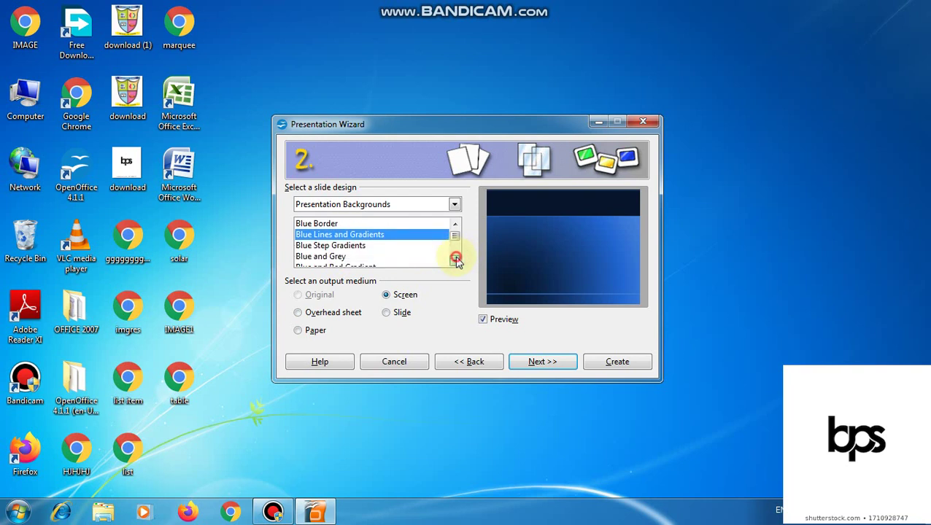
click(330, 247)
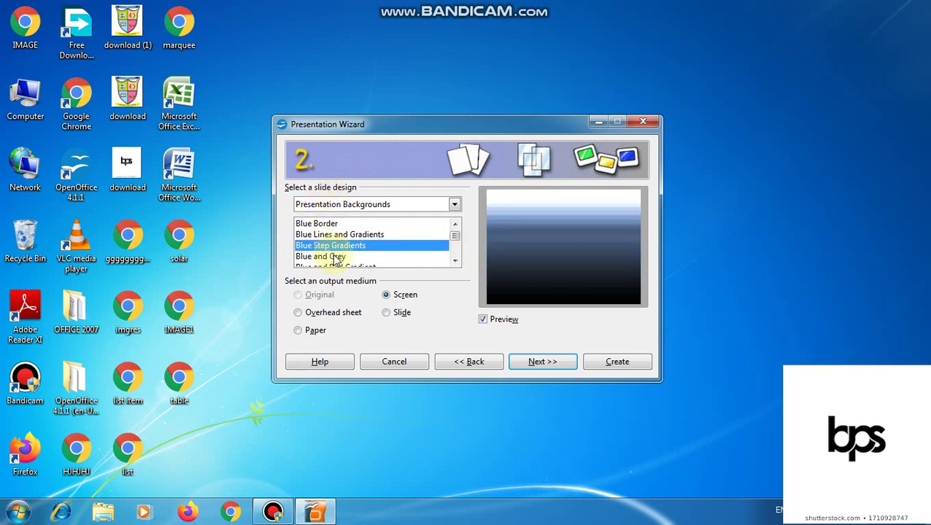
click(544, 361)
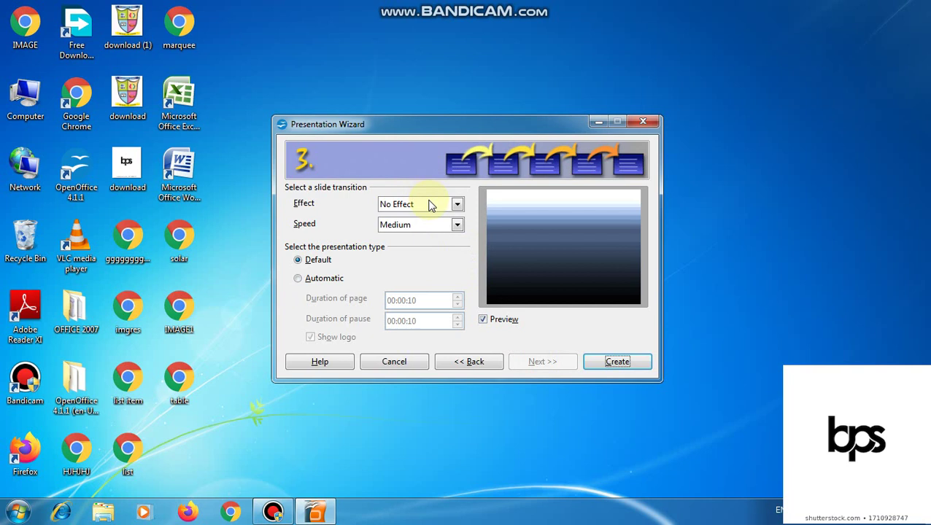
Try the Wheel Clockwise, 1 Spoke transition, and set the slide transition effect to Uncover Right
click(429, 208)
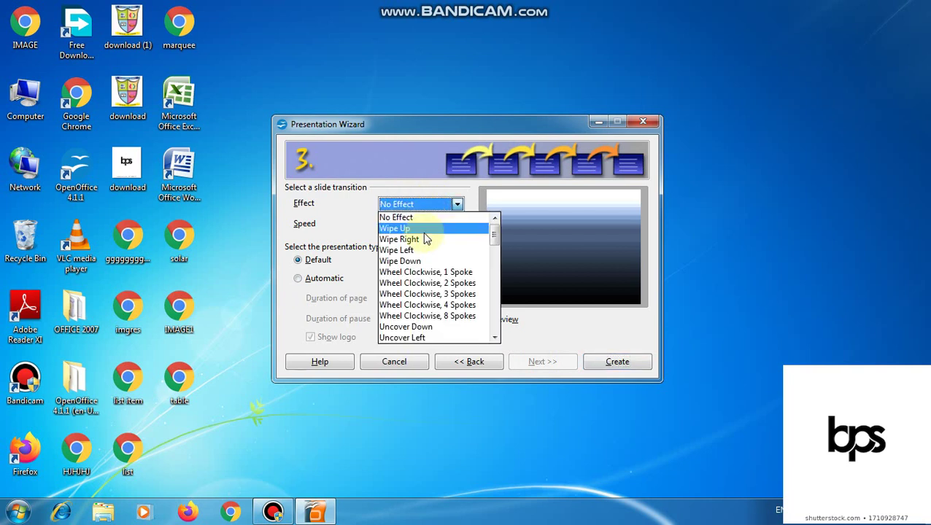
click(423, 272)
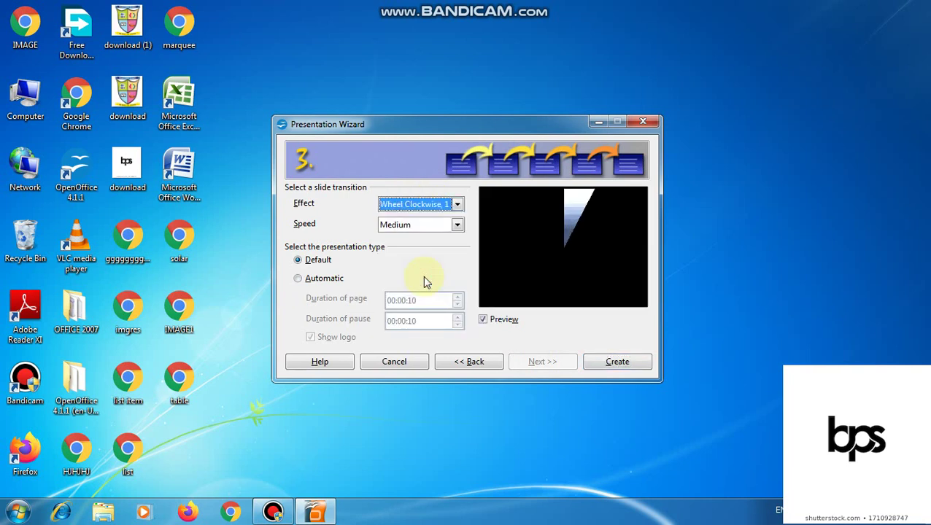
click(431, 208)
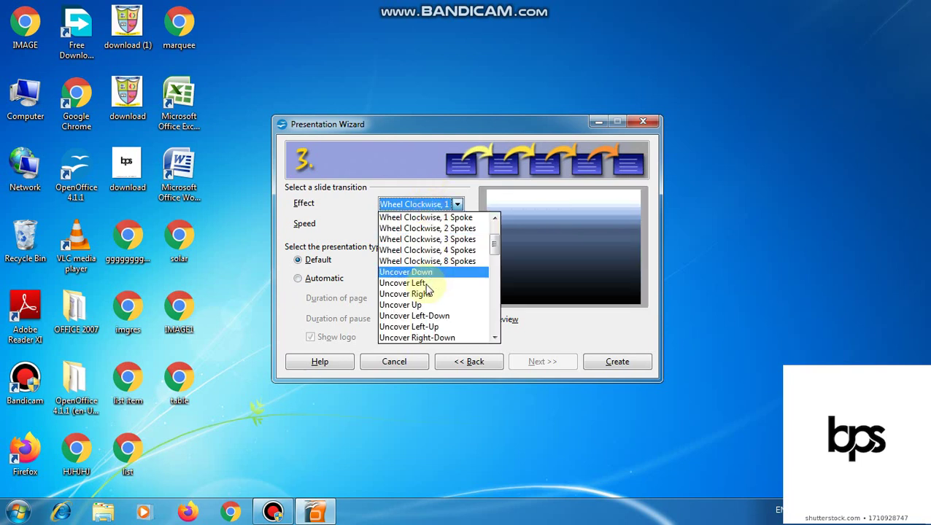
click(424, 300)
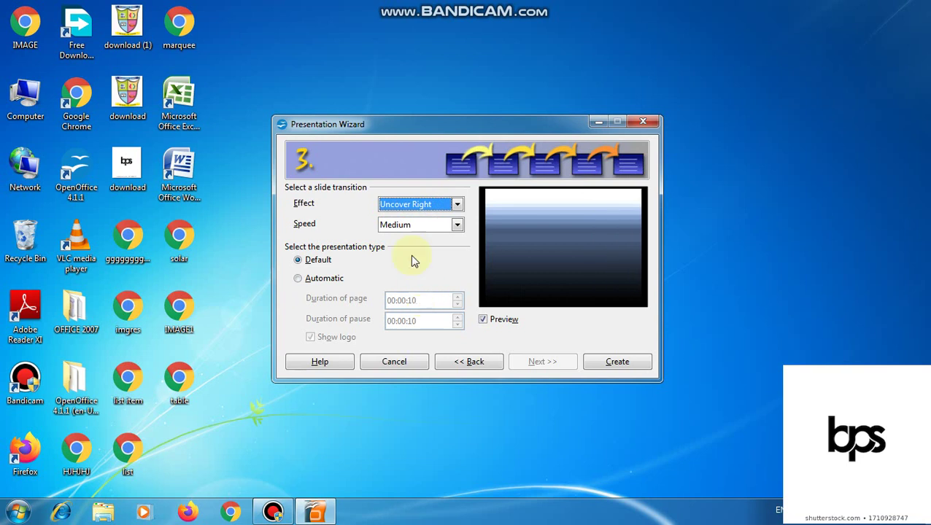
Set the slide transition speed to Fast and create the presentation
double_click(431, 225)
click(428, 225)
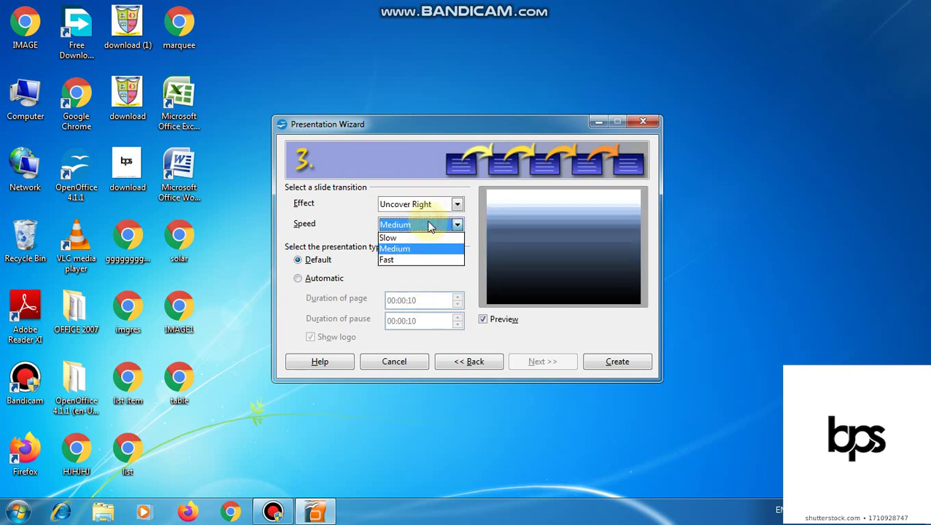
click(402, 261)
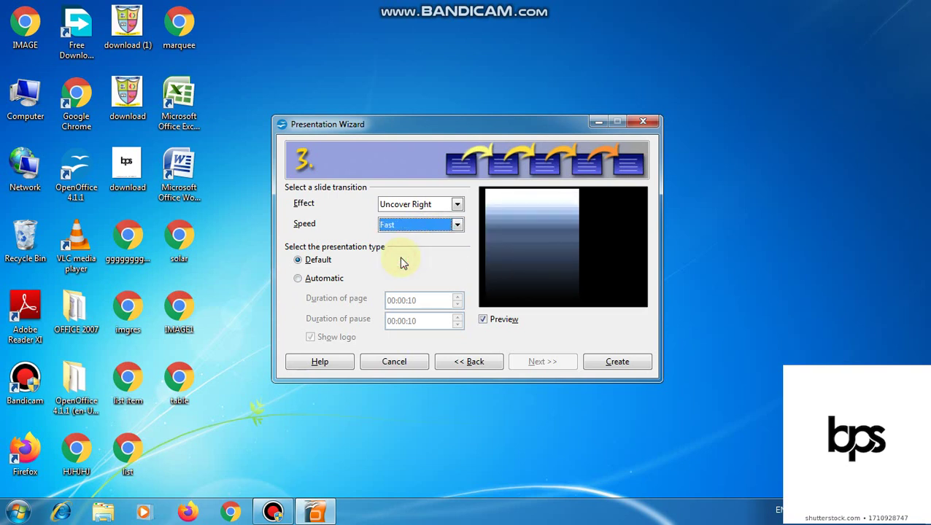
click(613, 362)
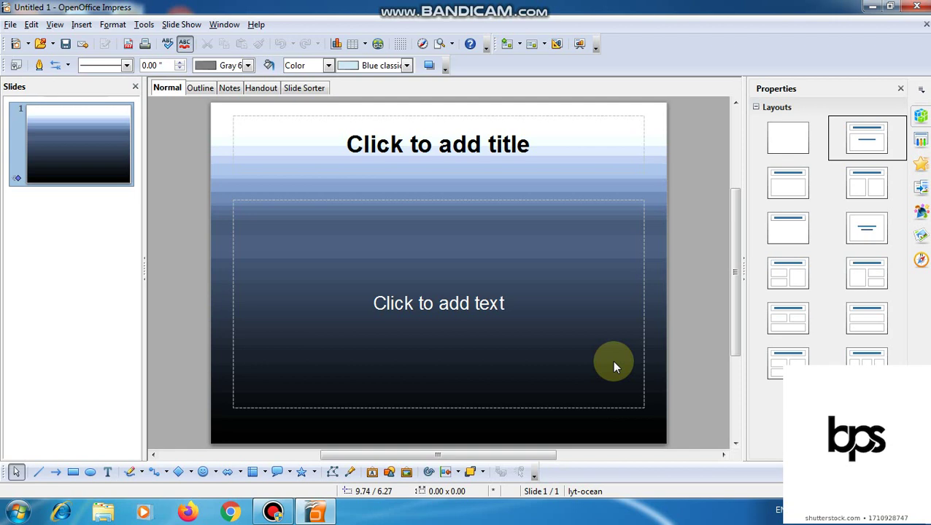
Enter "cyber" as the slide title and place the text cursor in the empty body text frame
click(475, 149)
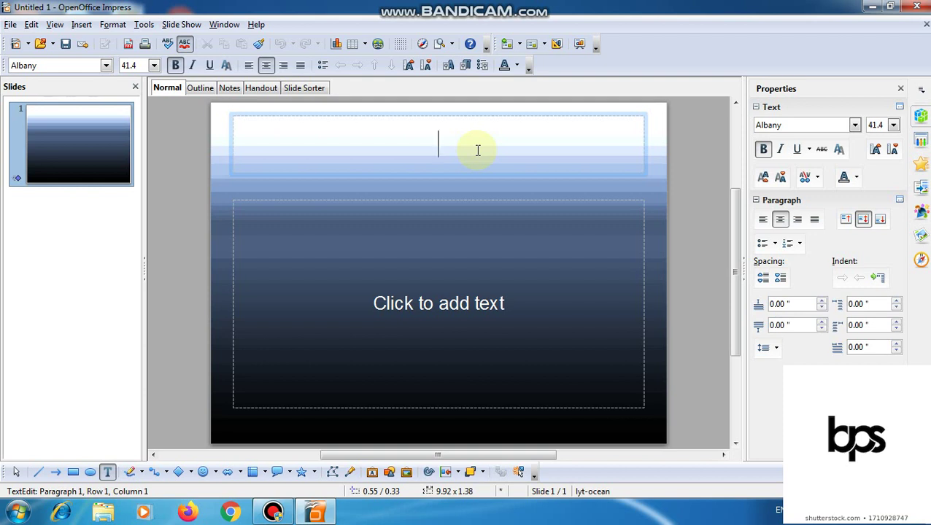
text(cyber)
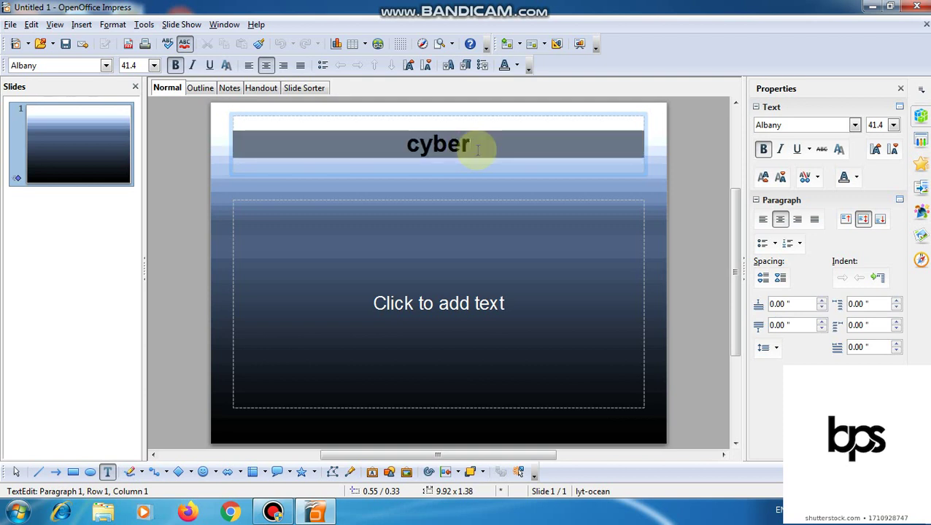
click(441, 298)
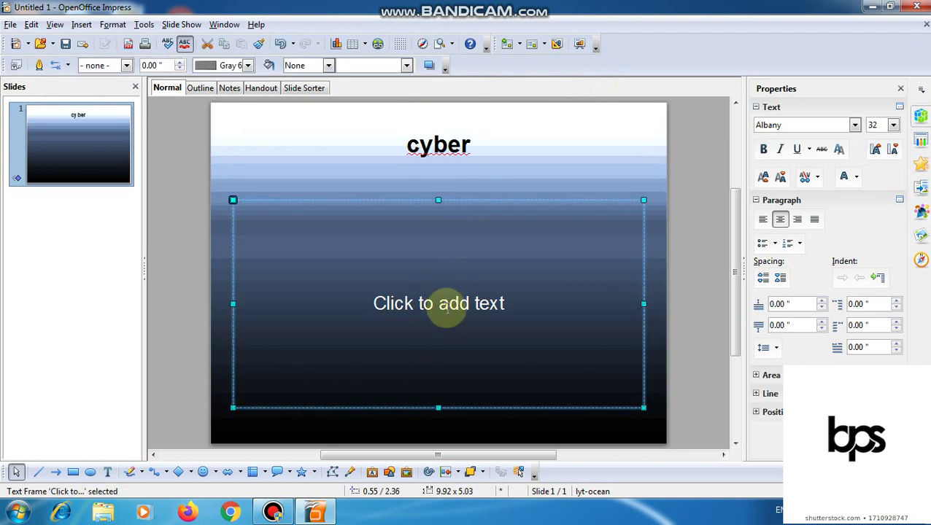
click(446, 306)
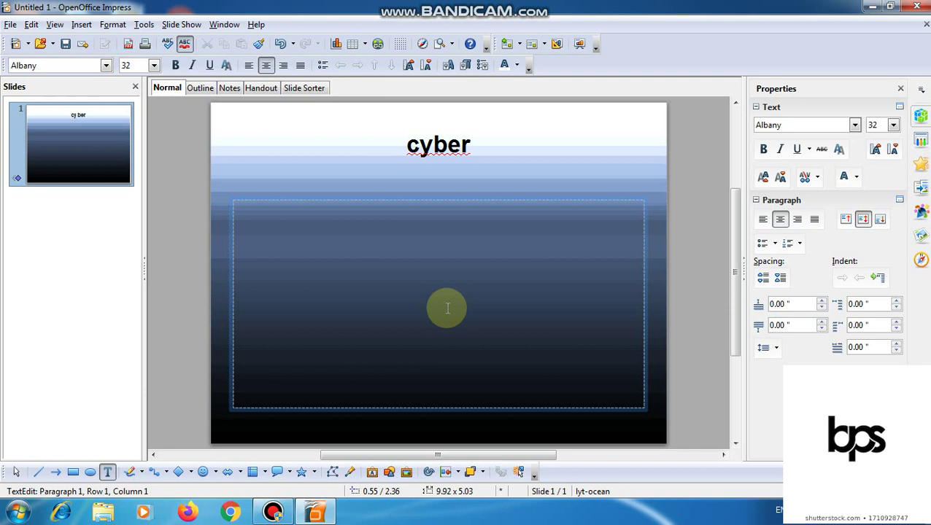
Start another new presentation based on a template and choose the Presentation Backgrounds template category
click(12, 27)
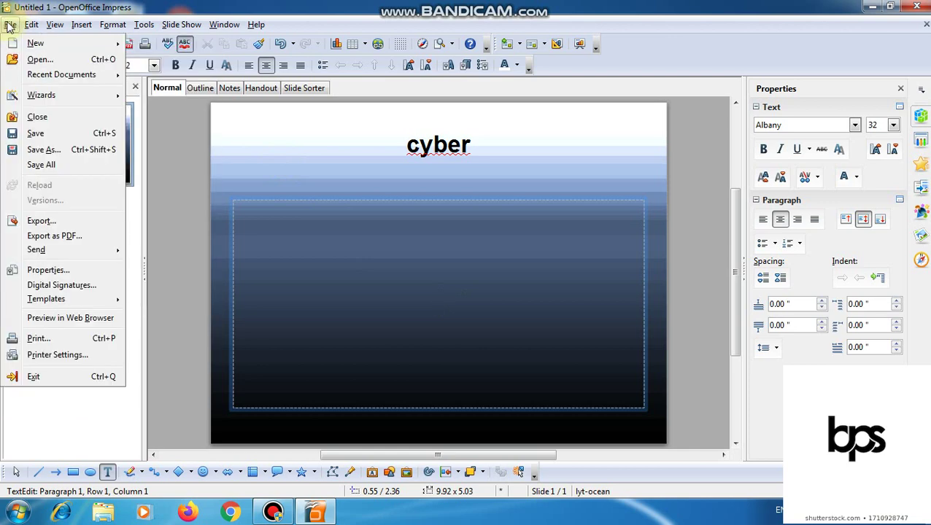
mouse_move(27, 42)
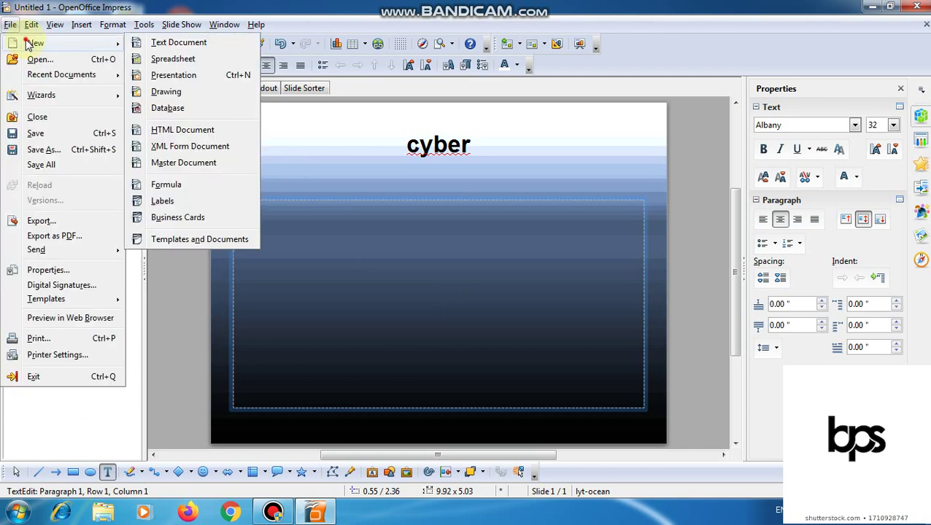
click(175, 77)
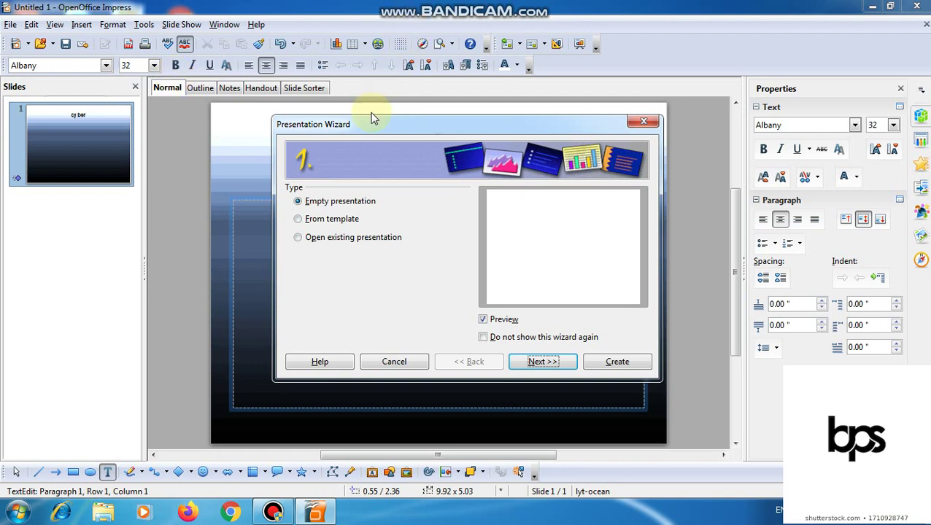
click(332, 225)
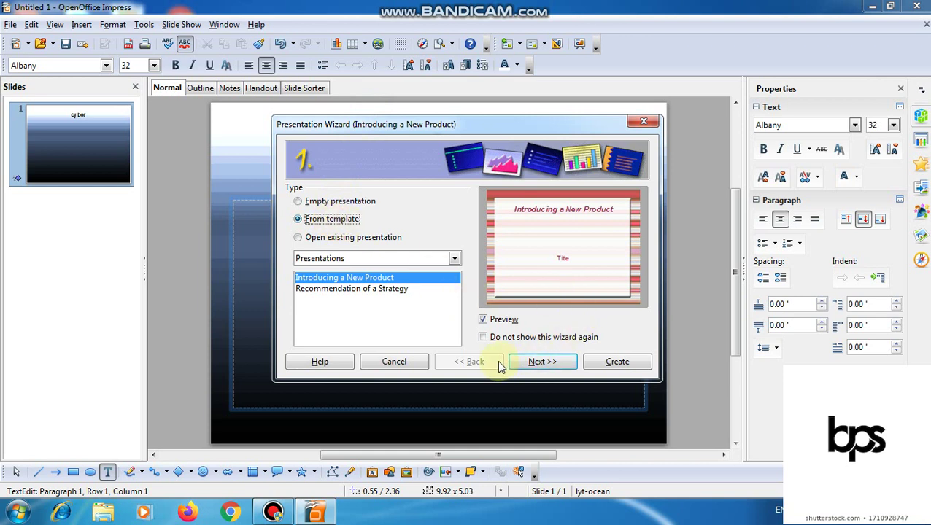
click(400, 264)
click(375, 270)
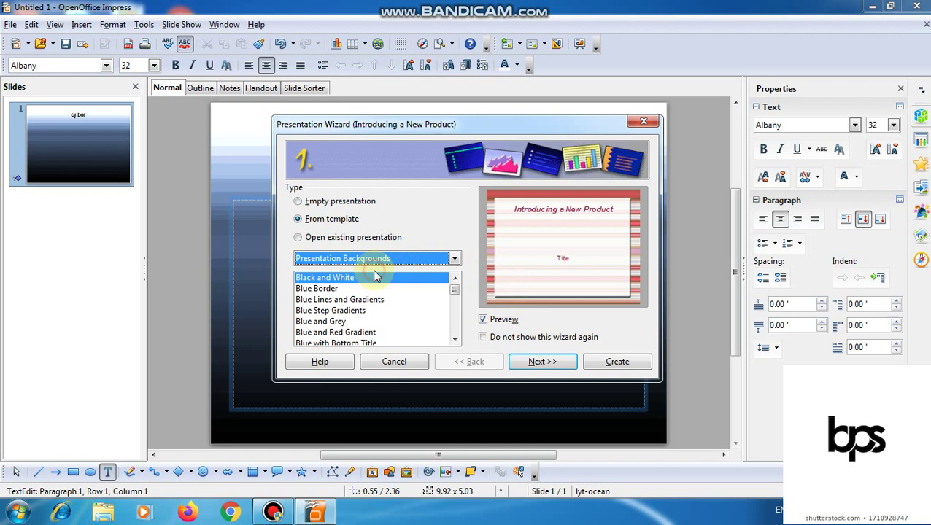
Preview several background templates, select Blue Step Gradients, and continue to the slide design page
click(340, 322)
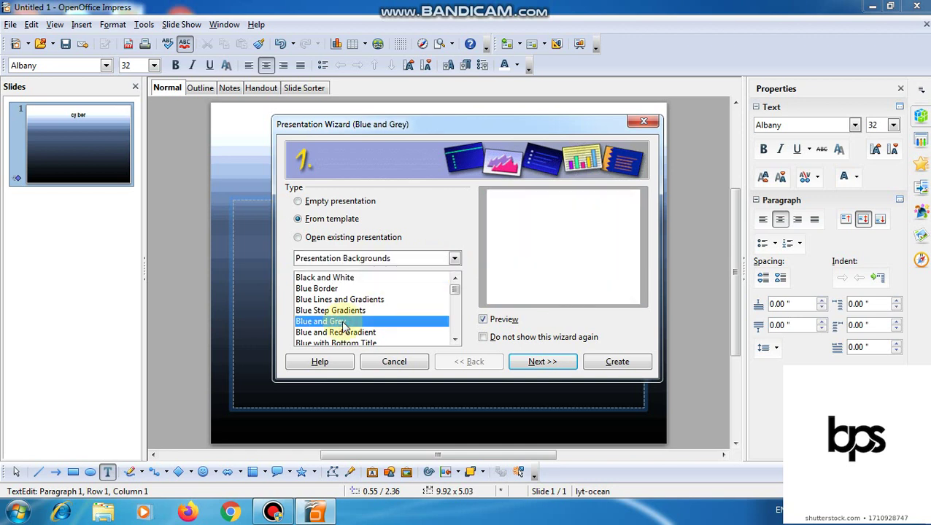
click(349, 300)
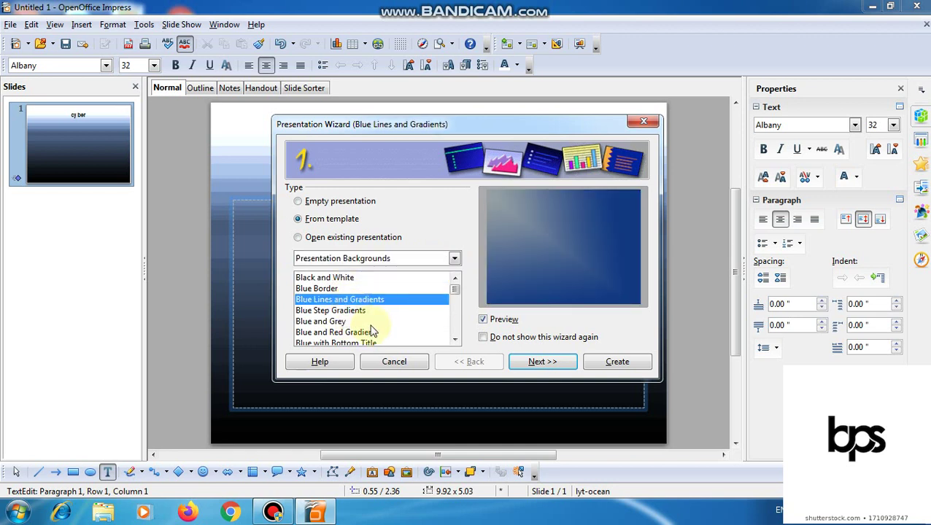
click(352, 332)
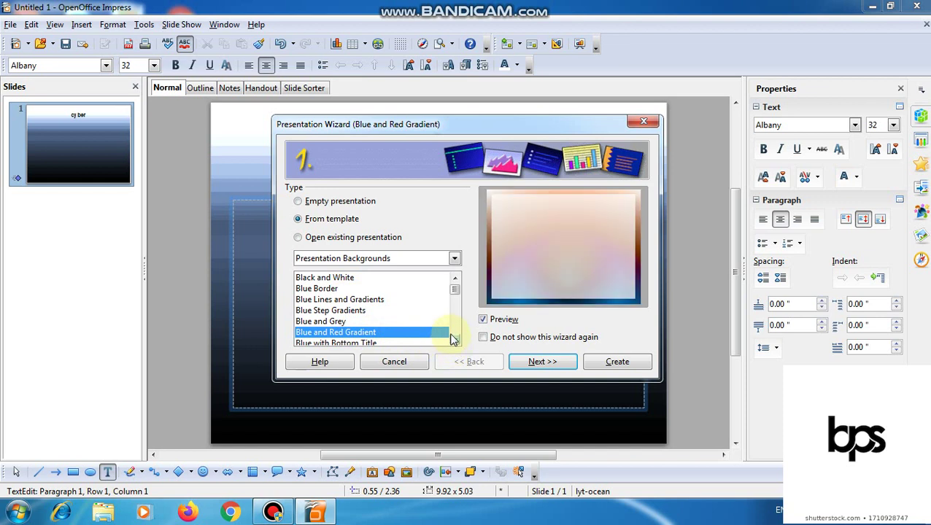
click(454, 339)
click(353, 334)
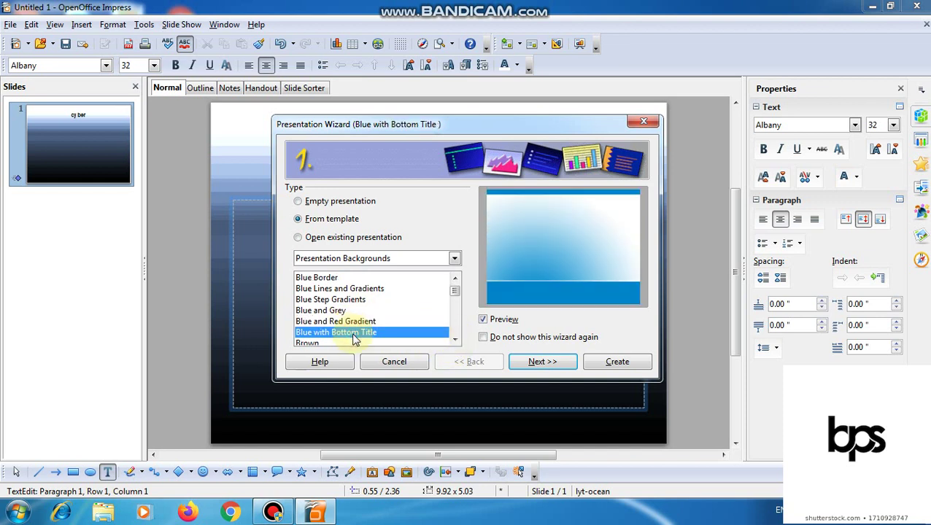
click(343, 300)
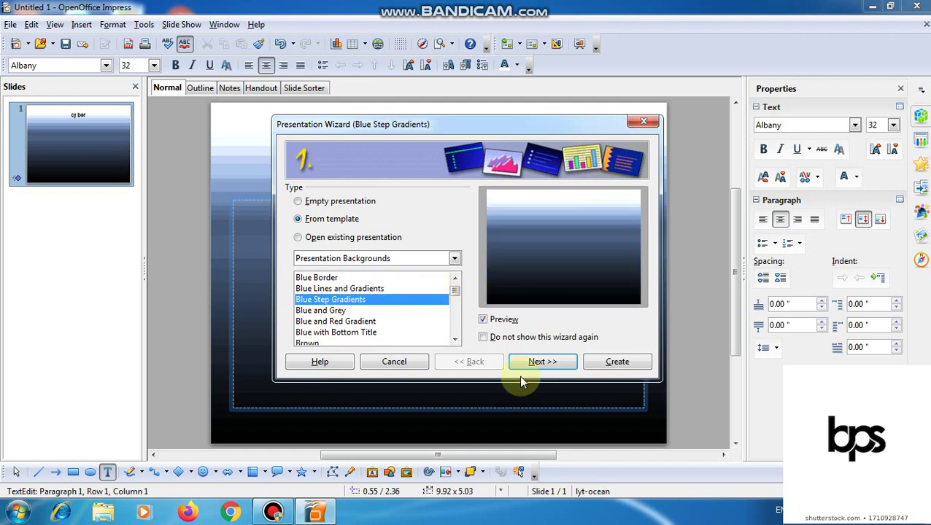
click(541, 369)
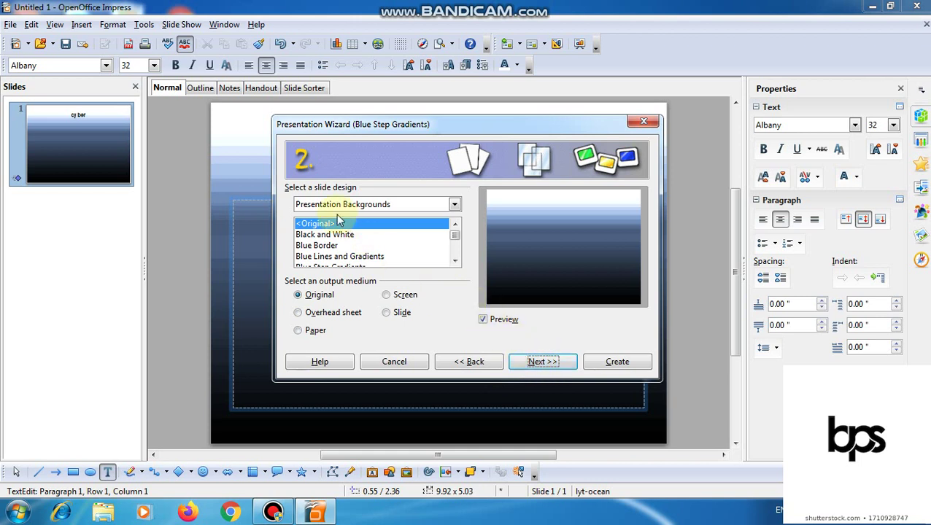
Choose Blue Lines and Gradients as the slide design and continue to the slide transition page
click(335, 246)
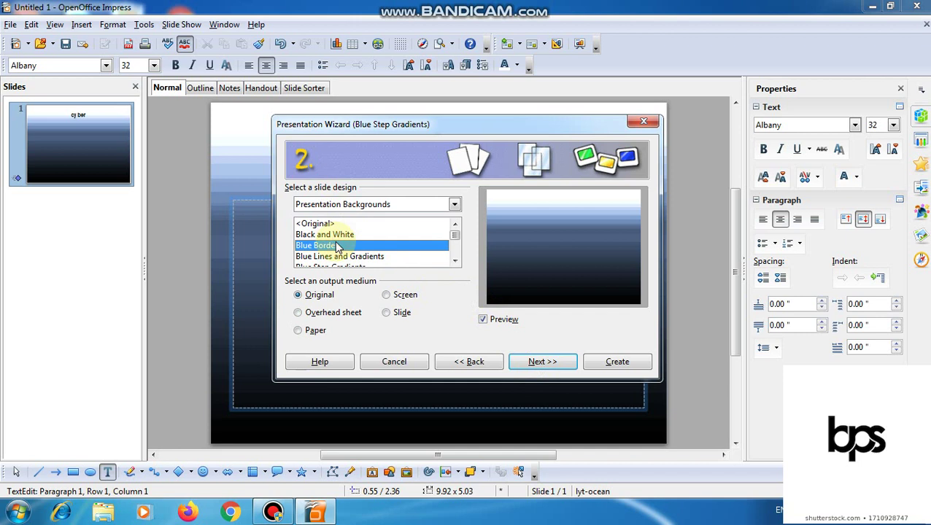
click(332, 257)
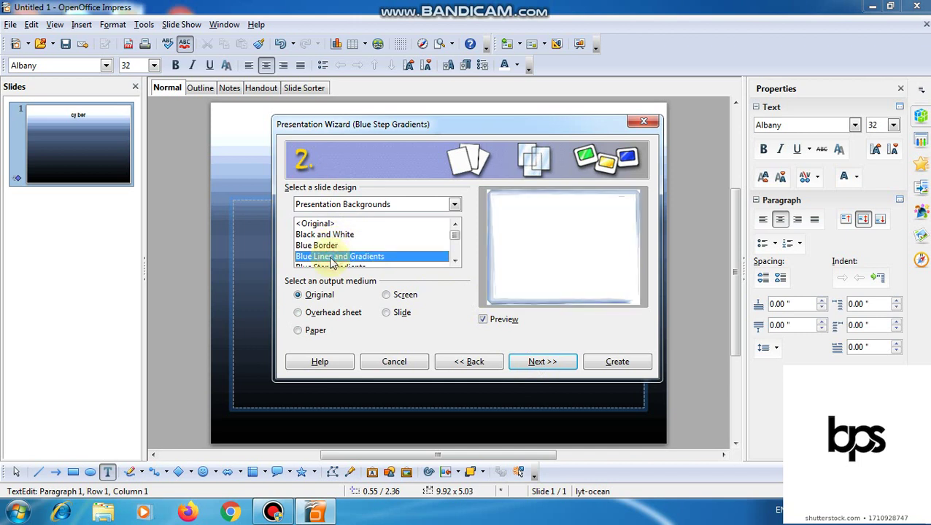
click(536, 355)
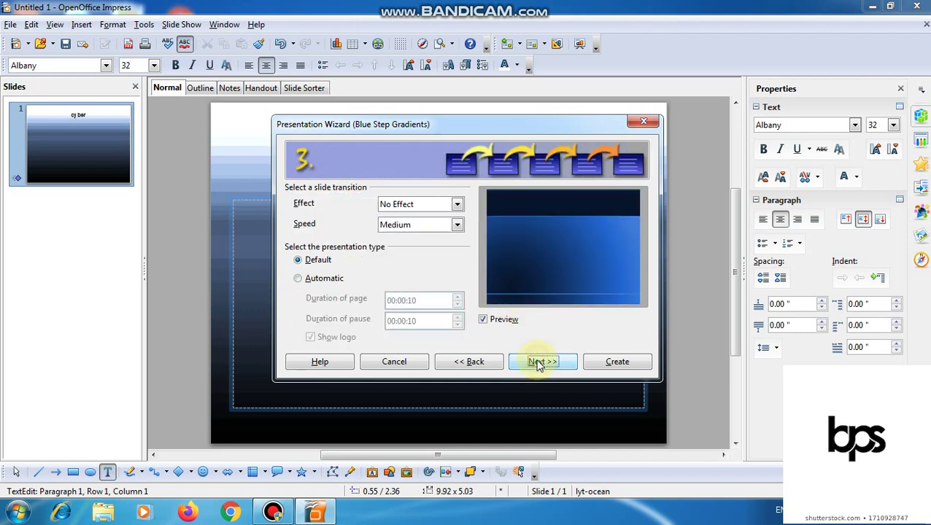
Try the one-spoke Wheel Clockwise transition effect, set the effect to Uncover Right instead, and continue to the basic ideas page
click(432, 205)
click(426, 273)
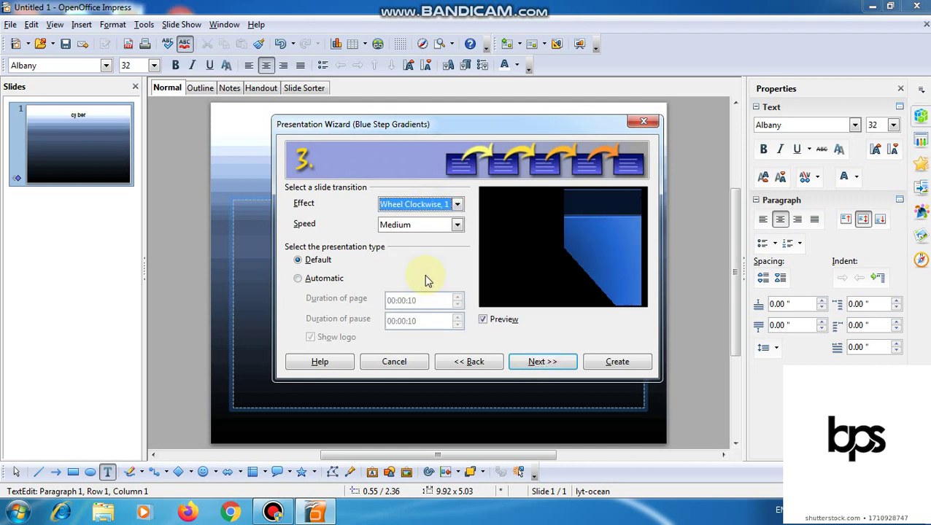
click(434, 205)
click(429, 294)
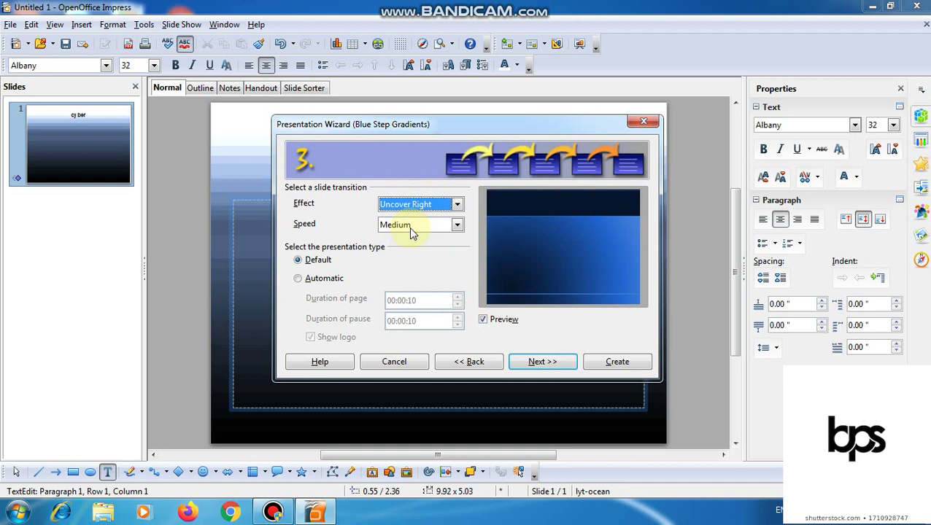
click(531, 364)
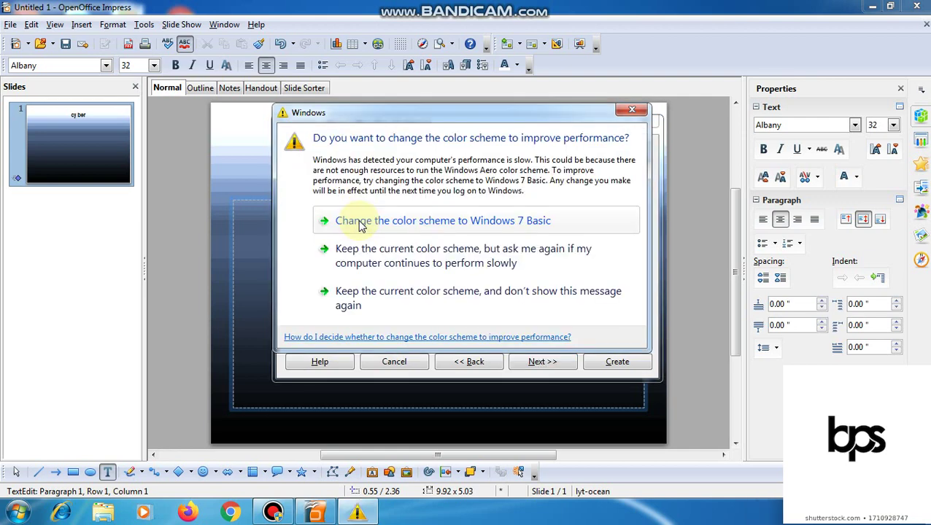
Dismiss the Windows color scheme prompt, then enter the presenter's name and the presentation subject "SOLAR SYSTEM"
click(631, 110)
click(415, 215)
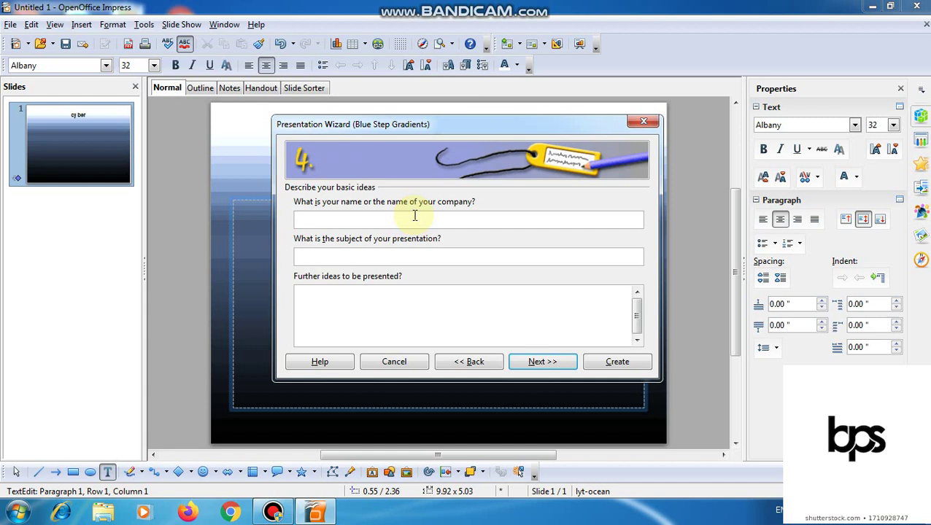
text(SUMITRA ARORA)
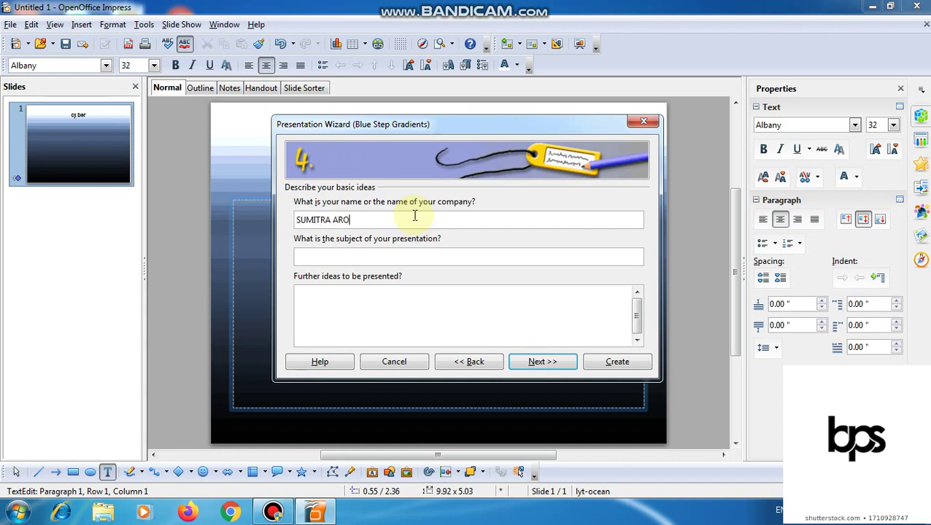
click(369, 255)
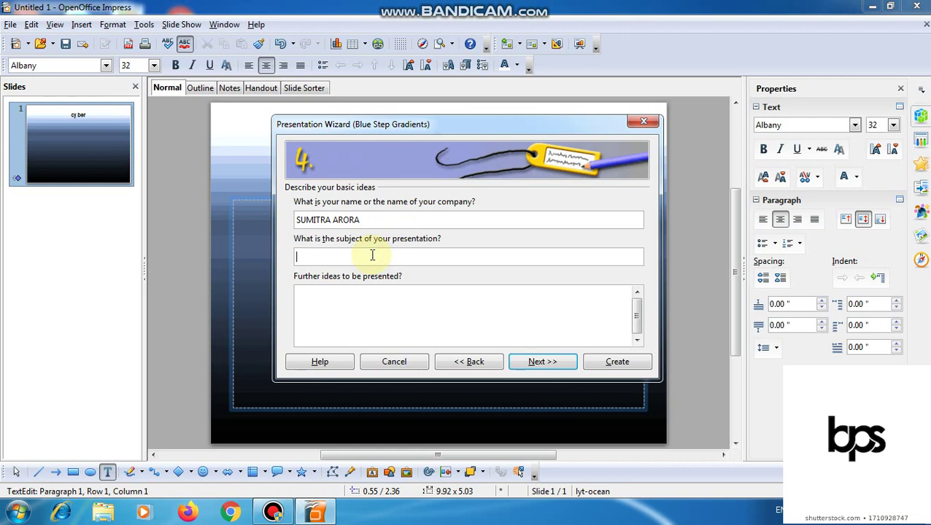
text(SOLAR SYSTEM)
List "what is solar Energy?", "Advantage of solar Energy?", "how it works?" and "Benifits." as further ideas, and continue to the page selection
click(343, 322)
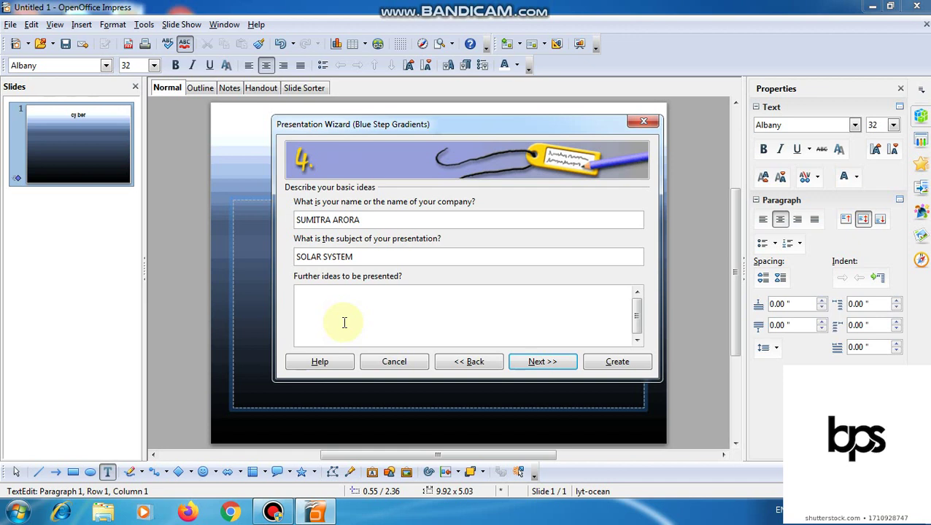
text(what is solar Ene)
text(rgy?)
key(Return)
text(Ad)
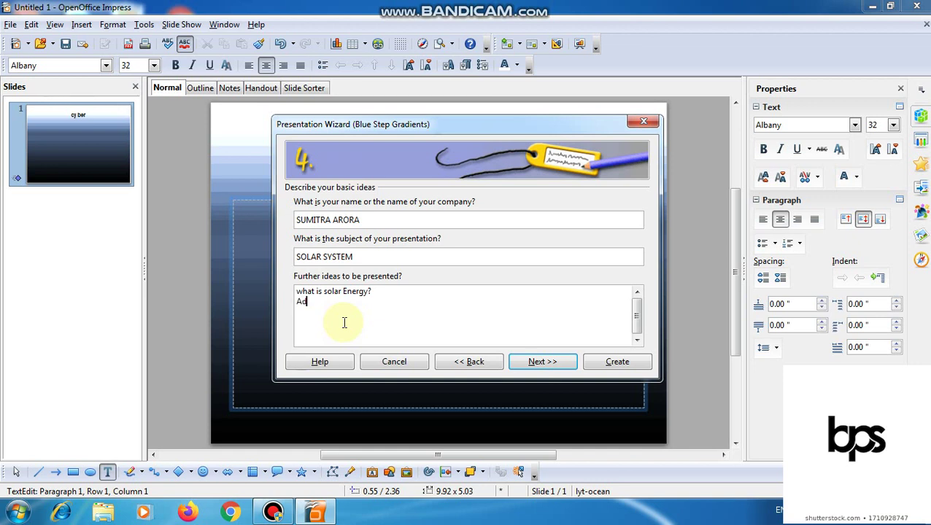
text(vantage of solar)
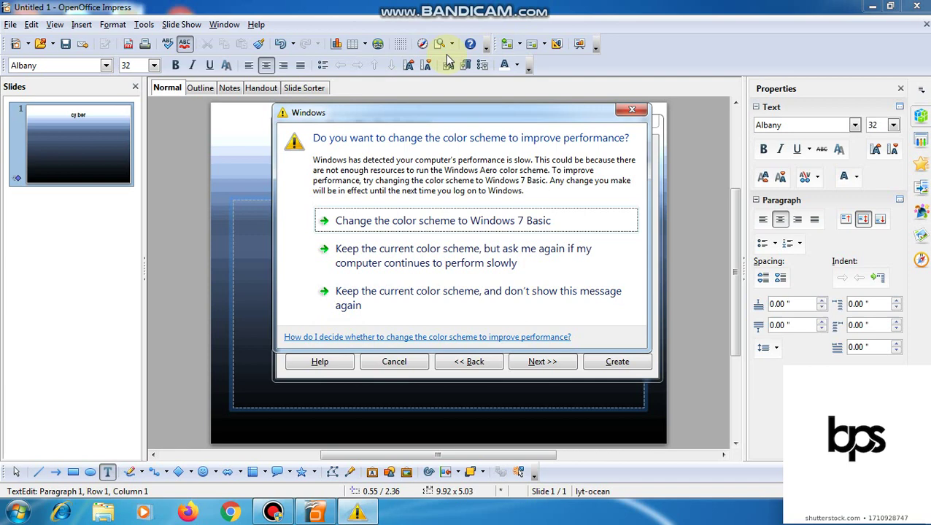
click(631, 109)
click(414, 318)
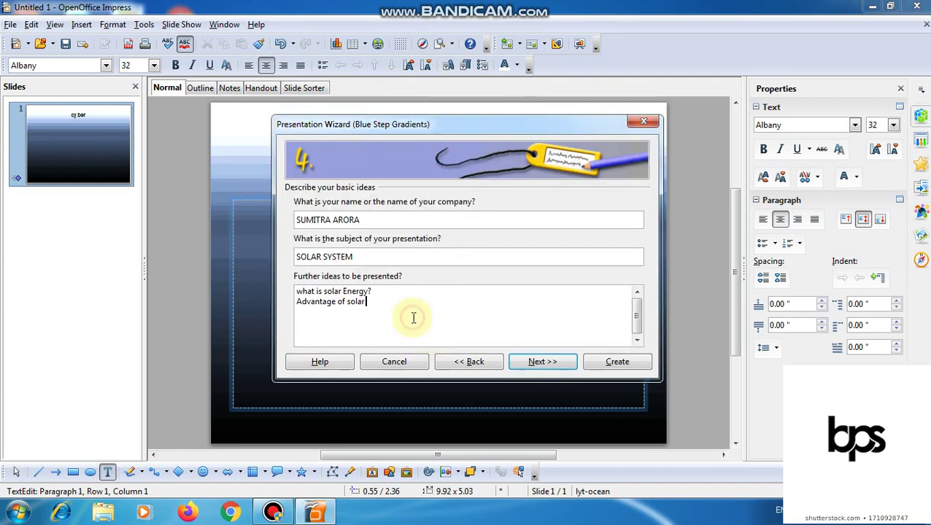
text(Energy?)
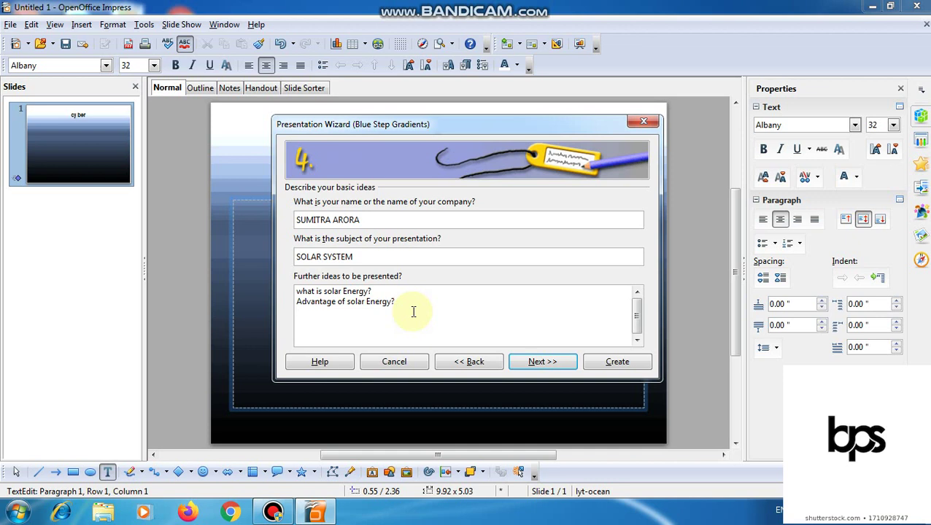
text(how it works?)
key(Return)
text(Benifits.)
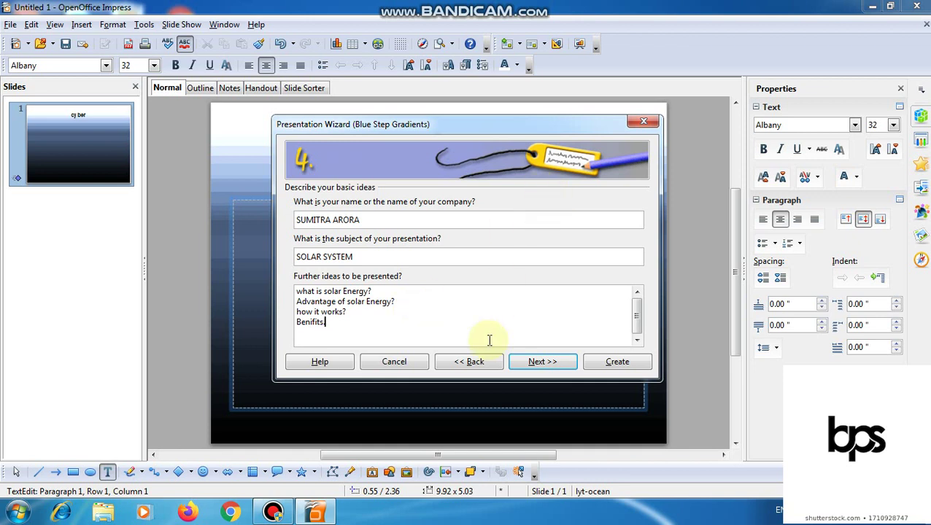
click(543, 365)
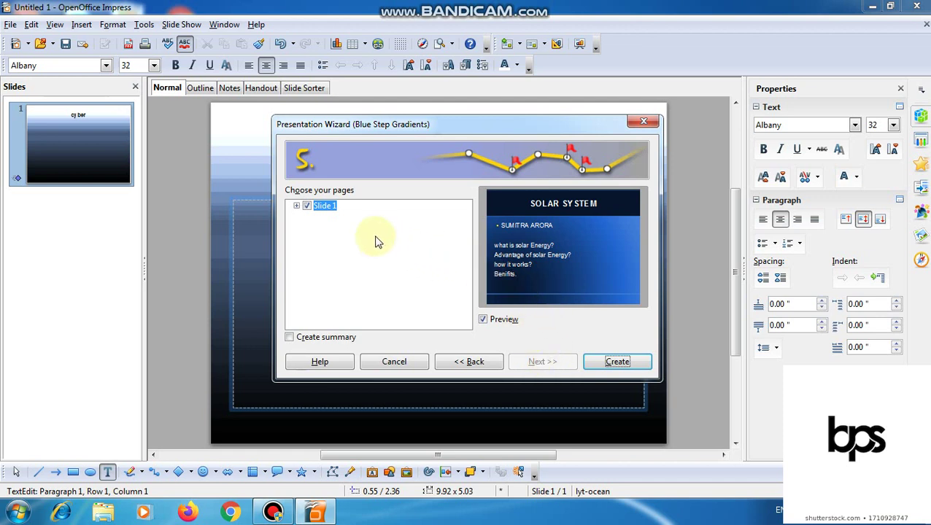
Check the contents listed under Slide 1, enable the summary option, and create the presentation
click(297, 206)
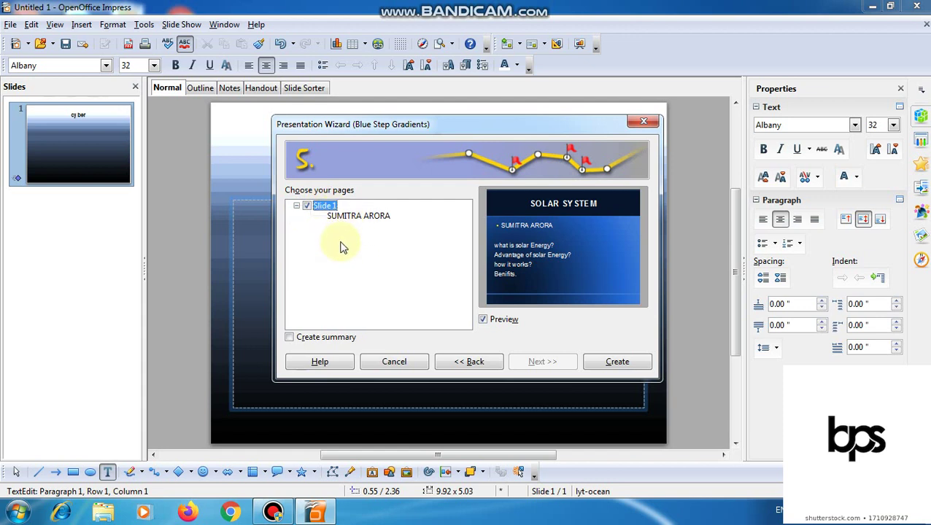
click(350, 217)
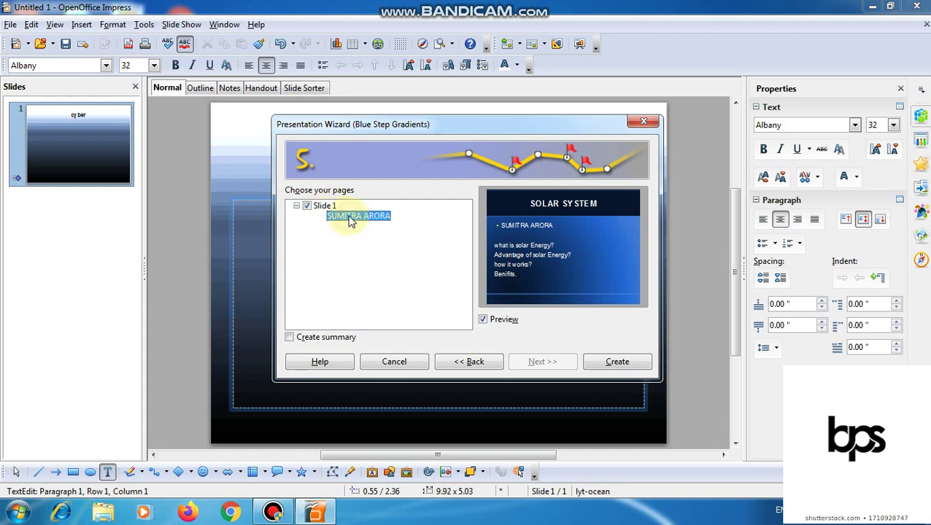
click(297, 207)
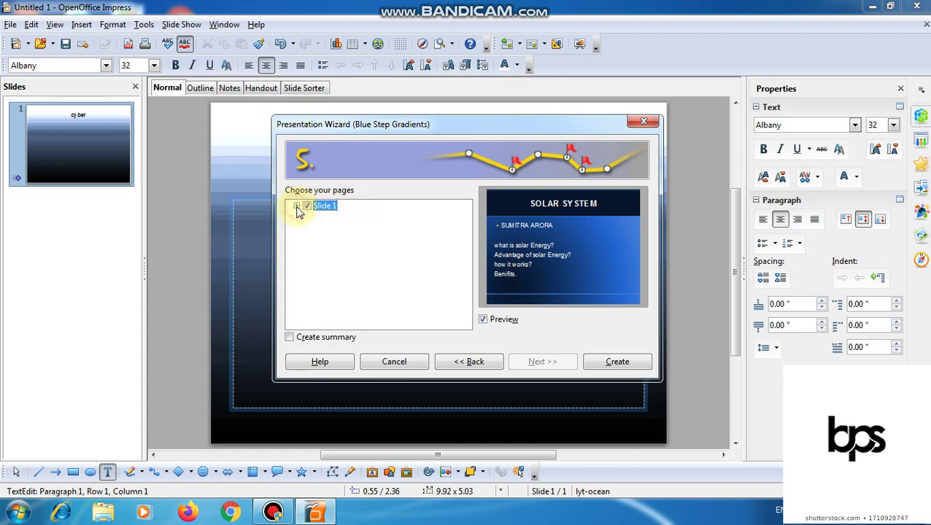
click(296, 340)
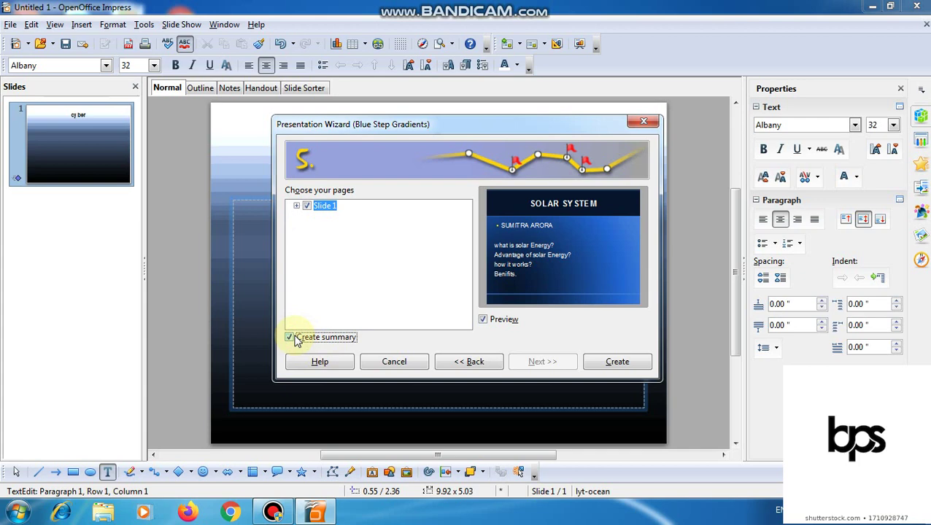
click(616, 363)
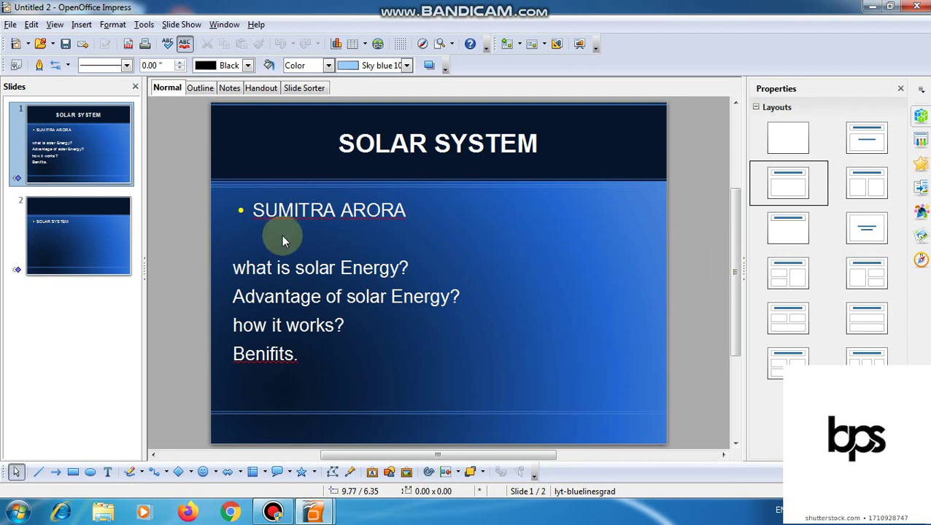
Open slide 2 and examine its title and body text frames
mouse_move(106, 146)
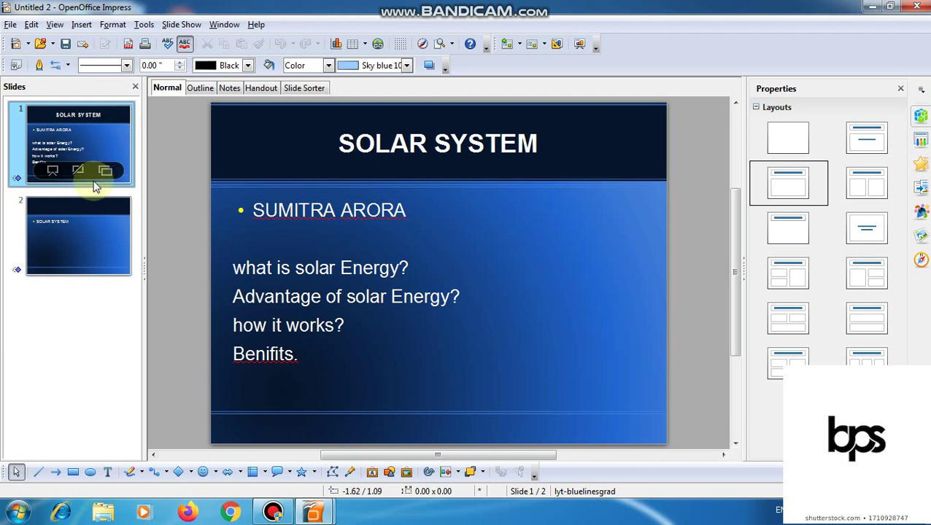
click(91, 233)
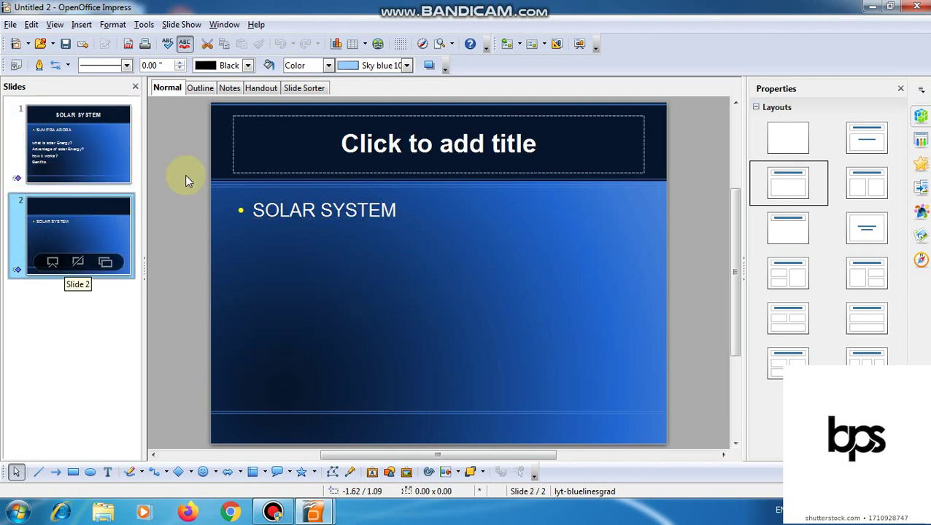
click(438, 140)
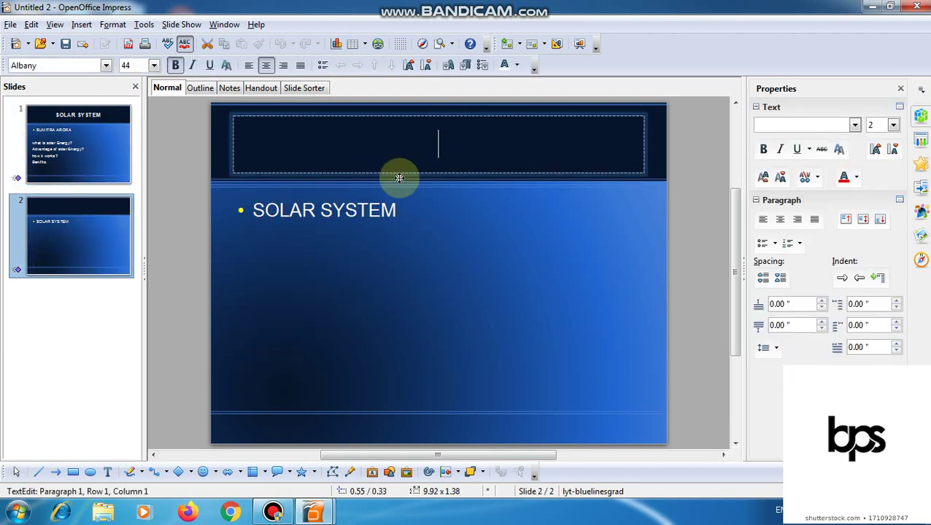
click(386, 210)
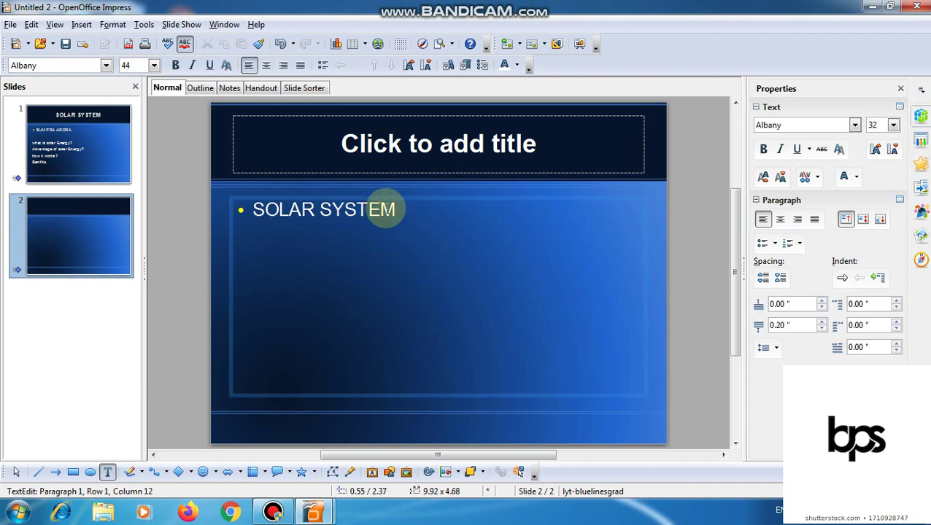
click(417, 212)
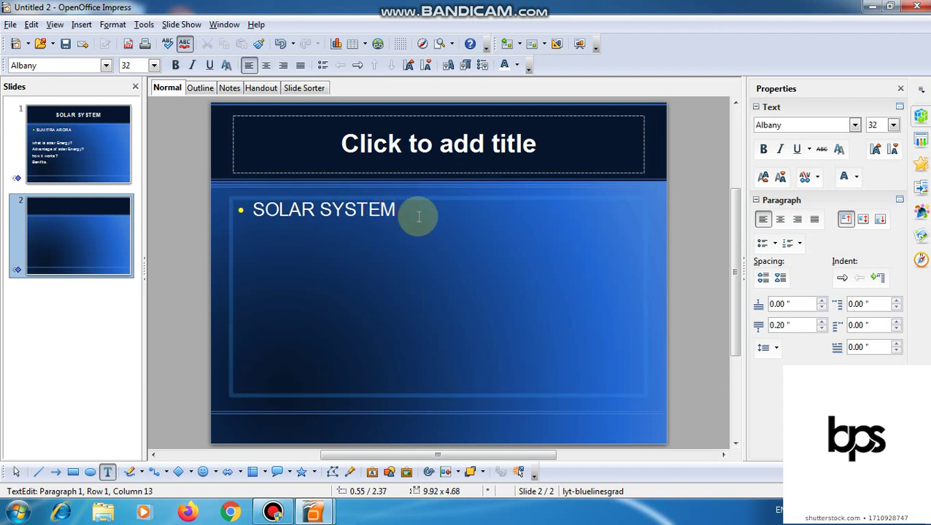
Apply the centered text layout to slide 2, place the text cursor in its text, and dismiss the Windows color scheme prompt
click(74, 241)
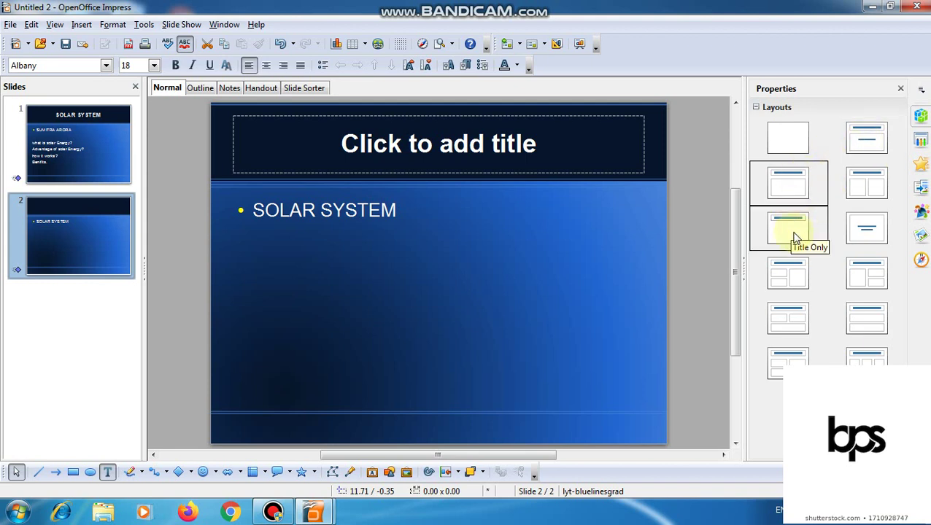
click(868, 235)
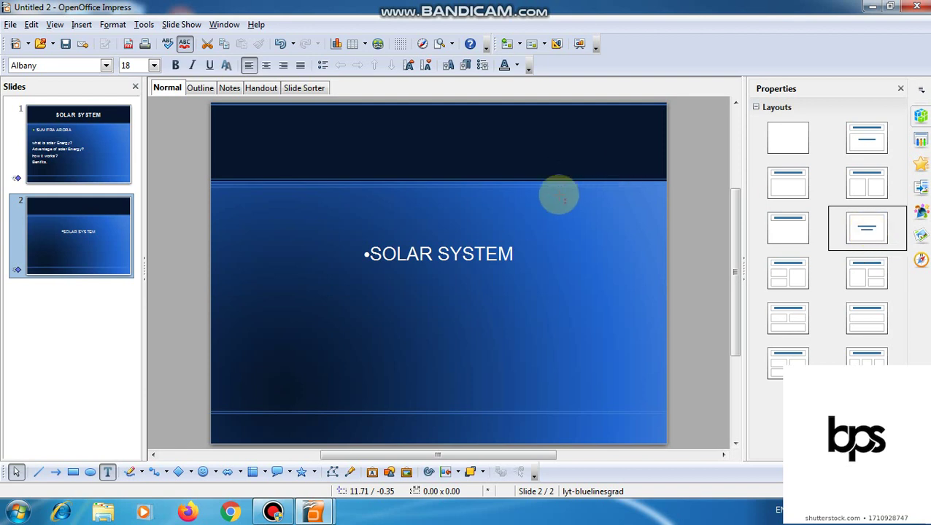
click(462, 254)
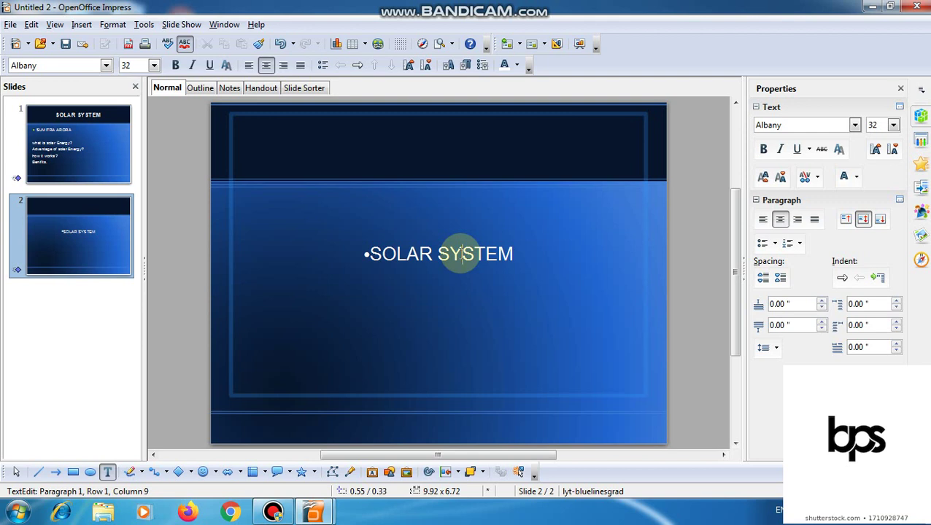
click(412, 254)
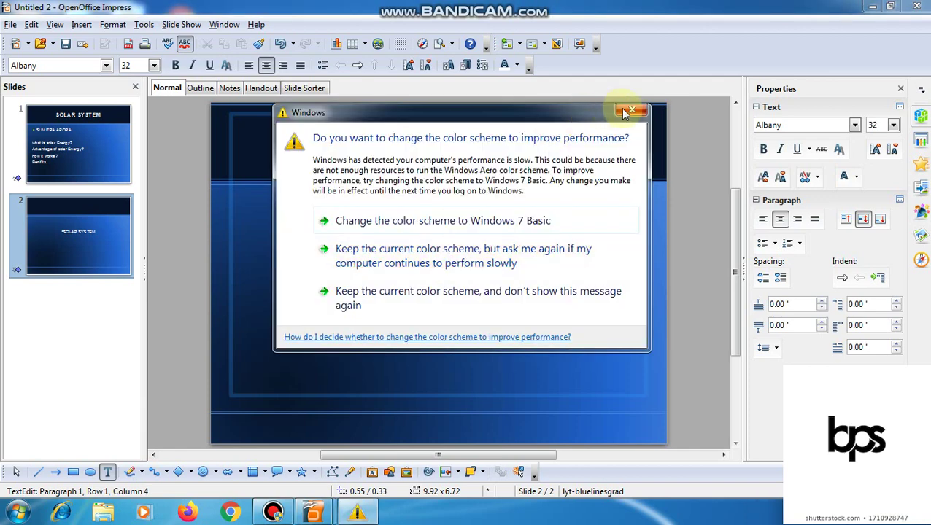
click(624, 114)
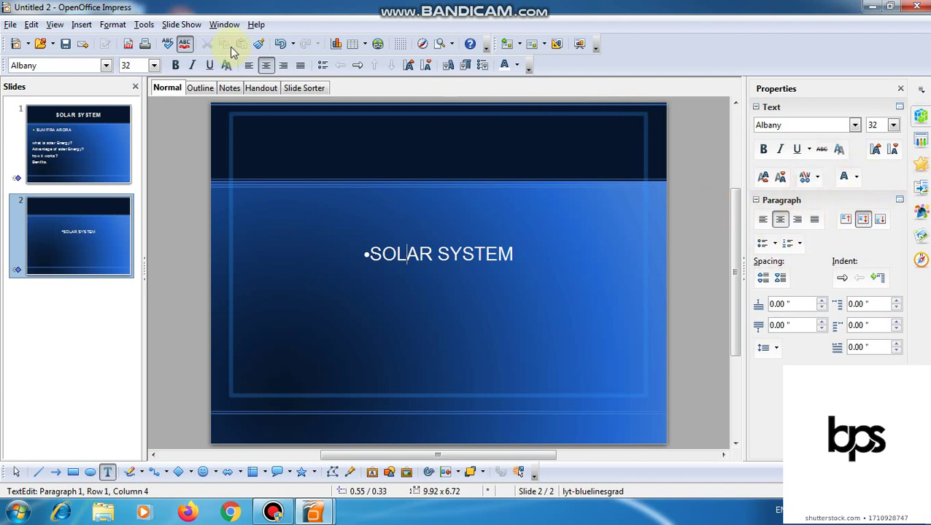
Insert a new slide directly after slide 1
click(94, 150)
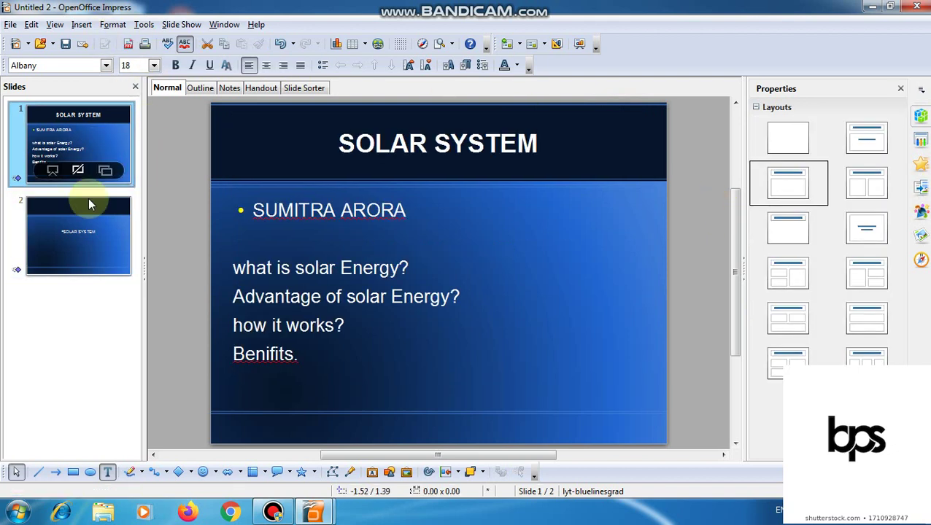
click(73, 141)
mouse_move(74, 140)
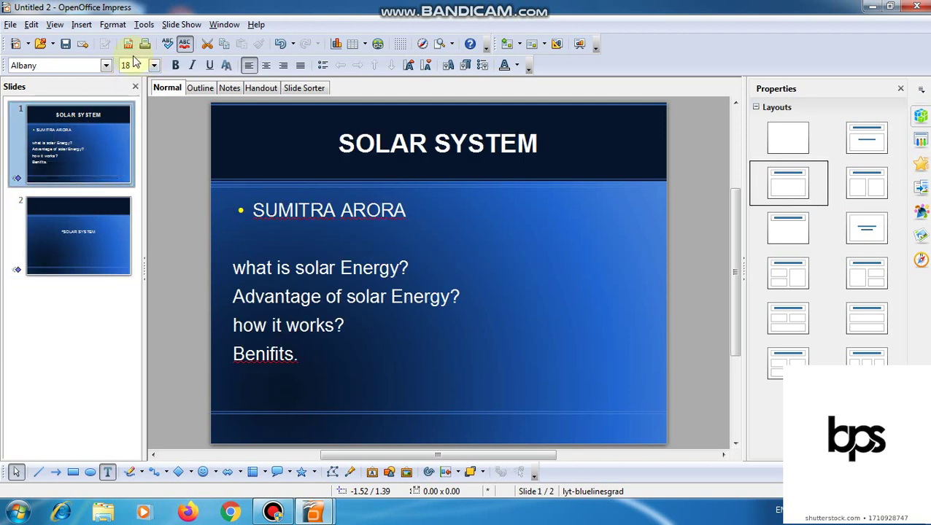
click(82, 26)
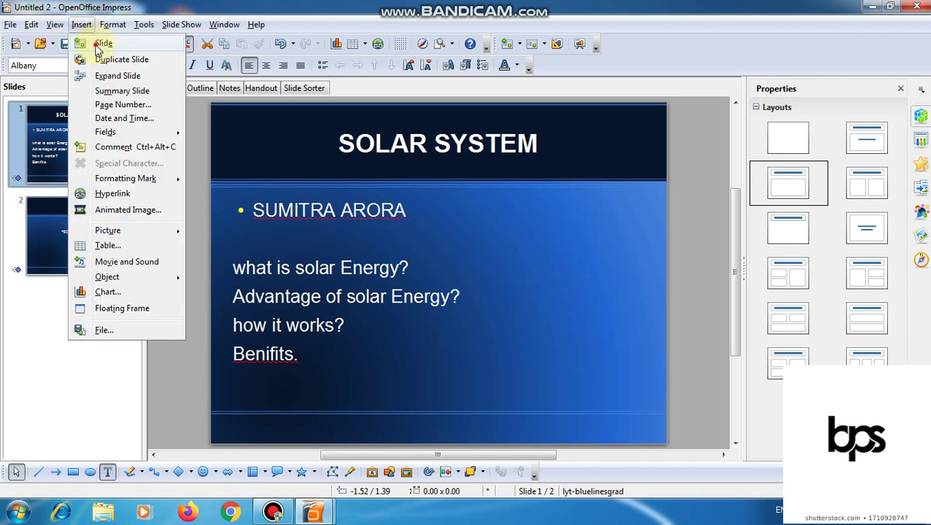
click(97, 43)
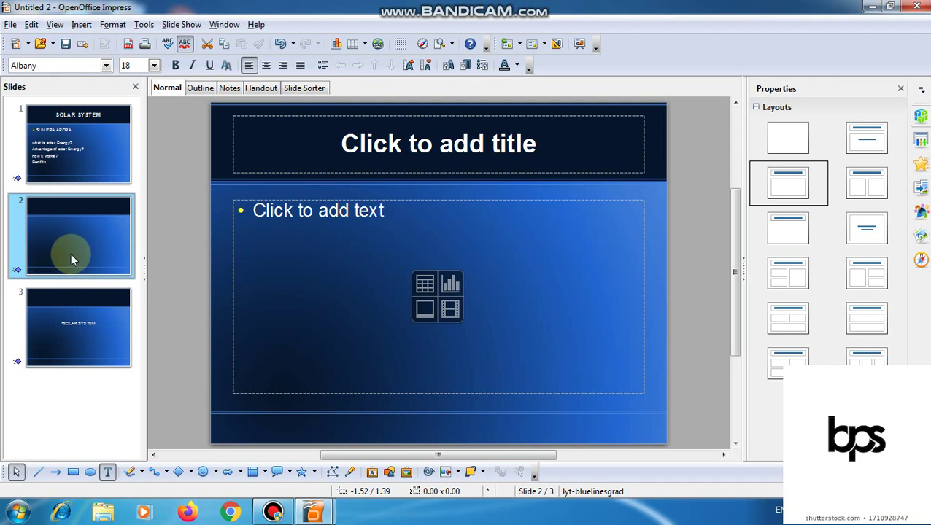
Hide slide 2 from the slide show and insert a new slide directly after slide 3
mouse_move(73, 256)
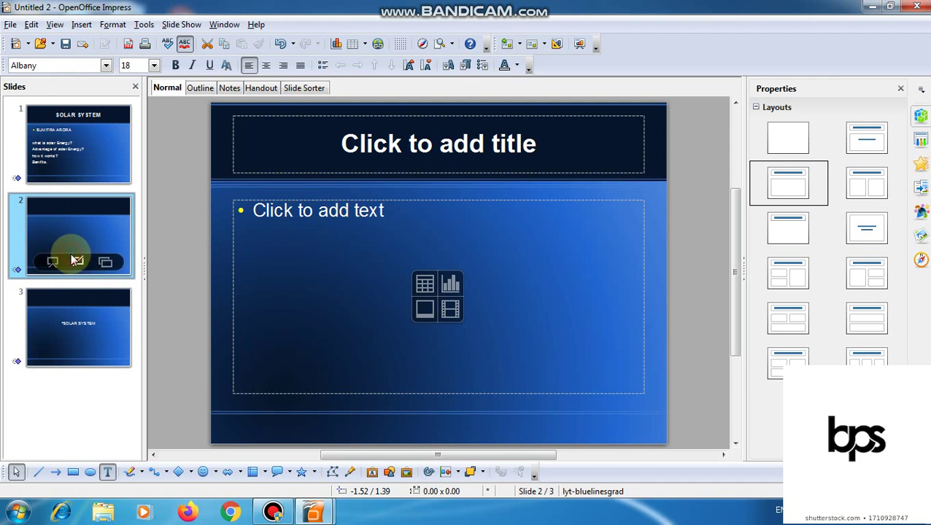
click(99, 325)
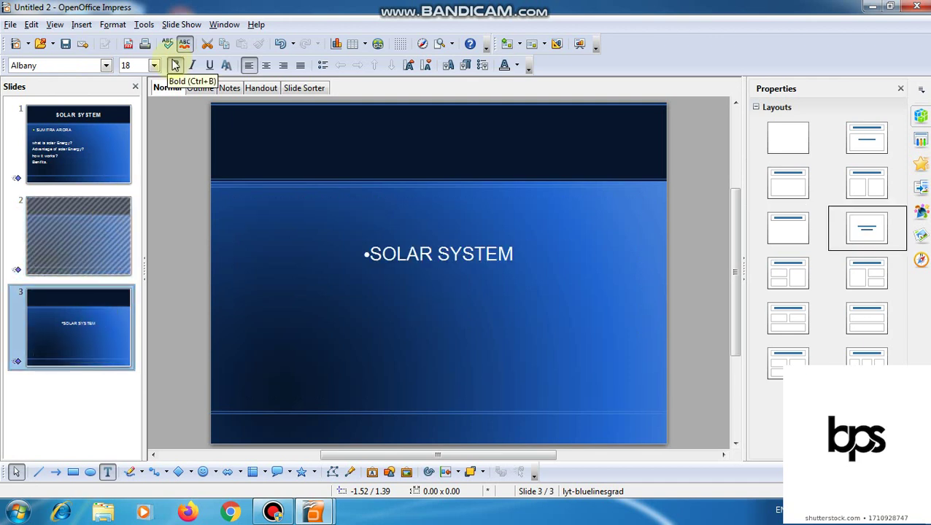
click(81, 24)
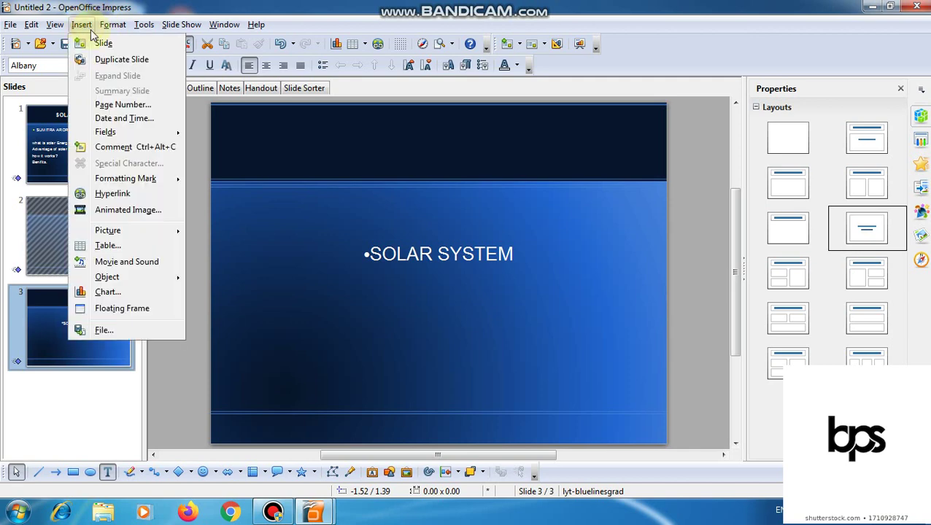
click(102, 44)
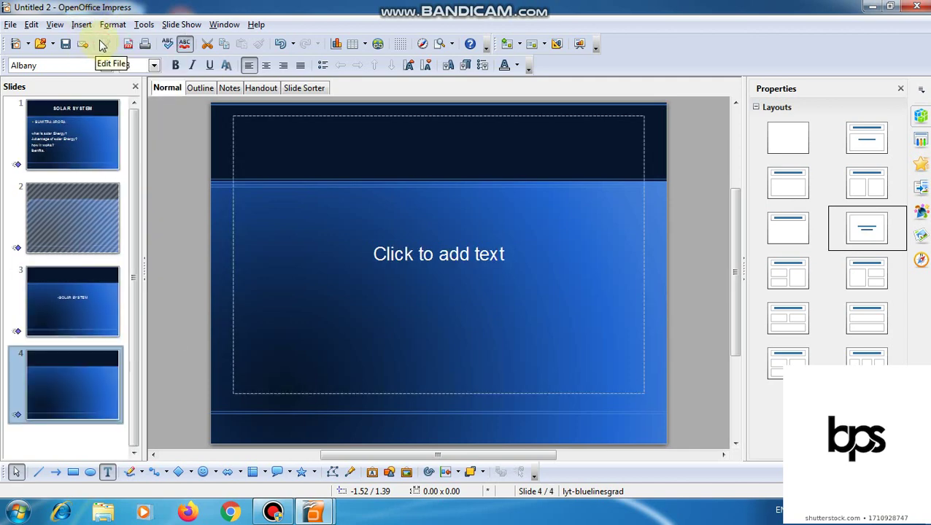
Compare slide 1 with the hidden slide 2 and return to slide 1
click(99, 156)
click(90, 230)
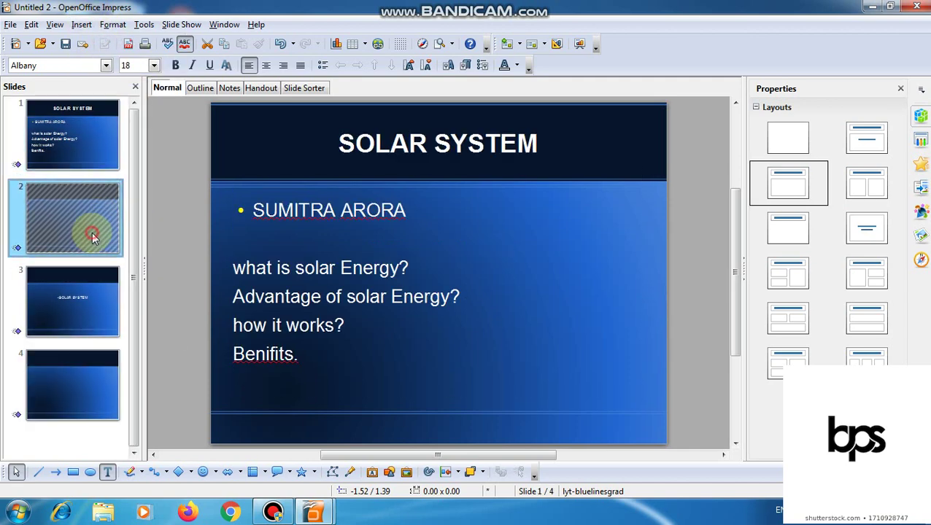
click(84, 135)
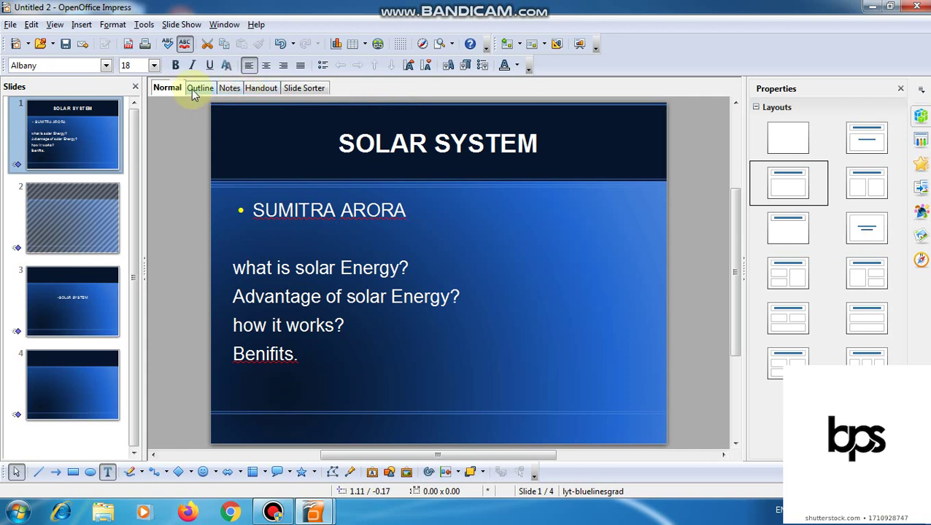
Examine the presentation in Outline, Notes and Slide Sorter views, and return to Normal view
click(167, 88)
click(199, 87)
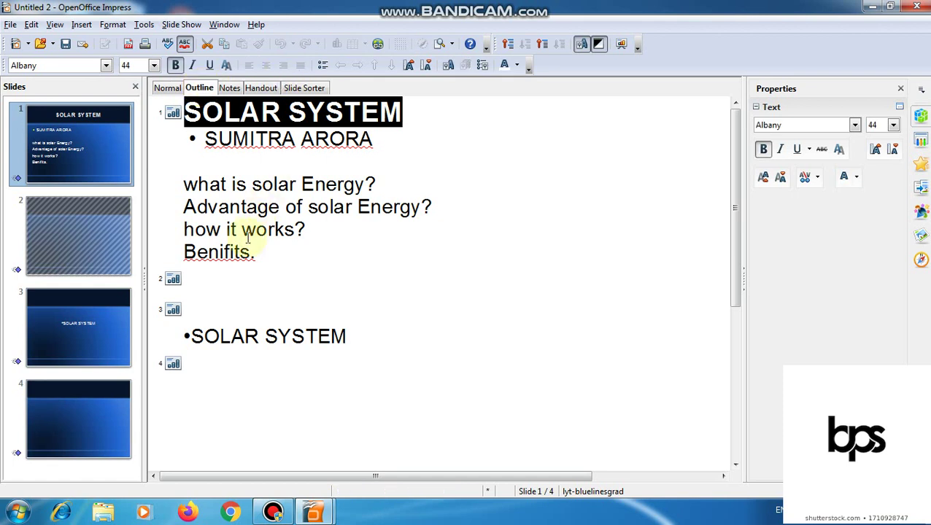
click(227, 88)
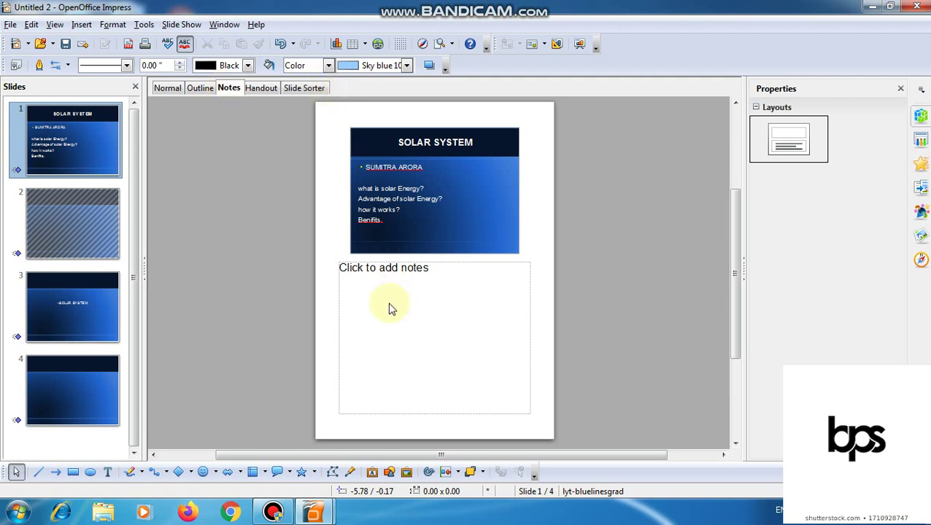
click(367, 290)
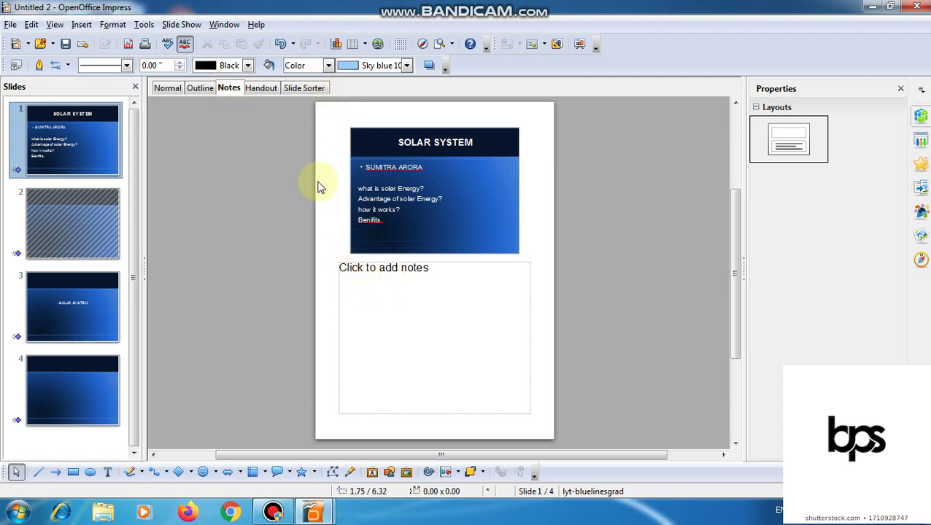
click(293, 88)
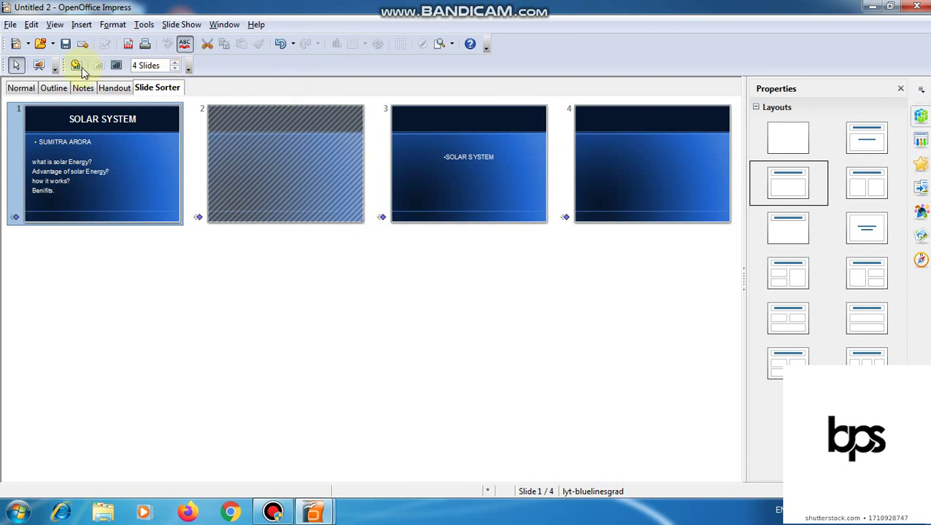
click(21, 88)
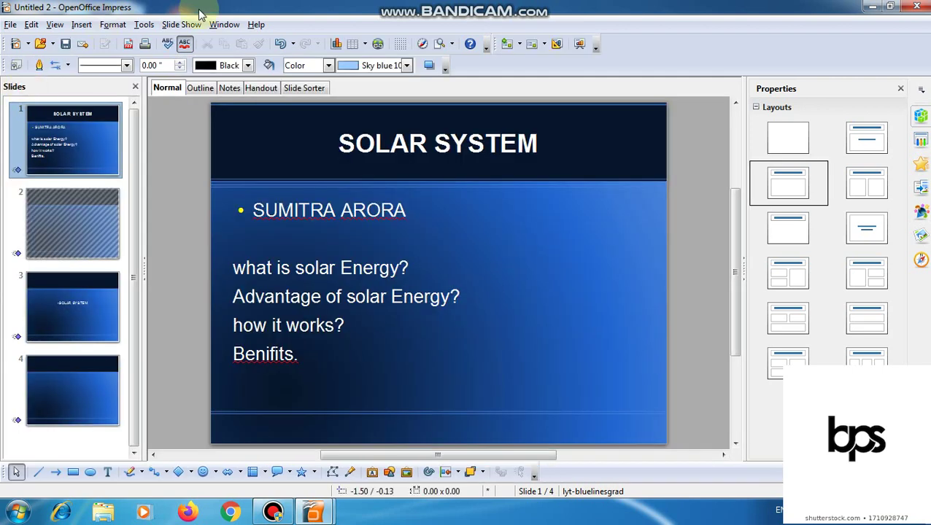
Open slide 1's body text for editing and place the text cursor within "solar" in "what is solar Energy?"
click(291, 267)
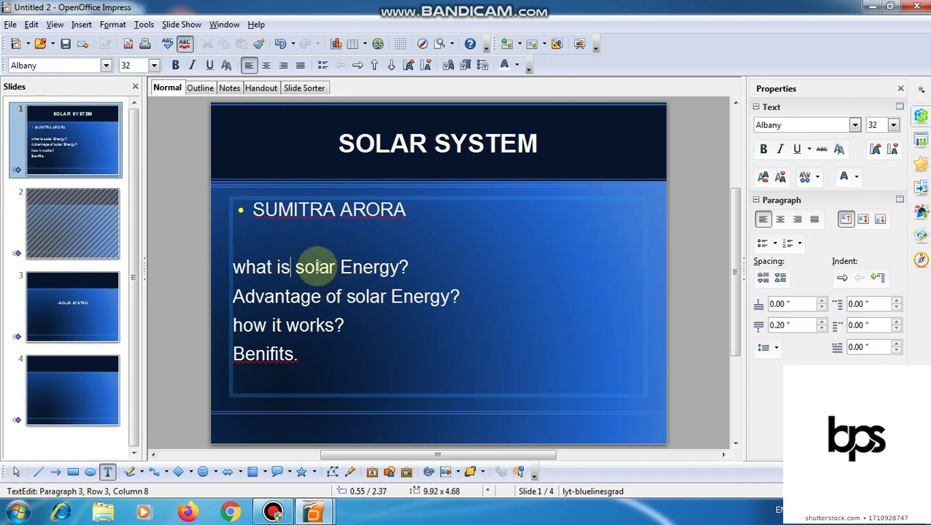
click(318, 267)
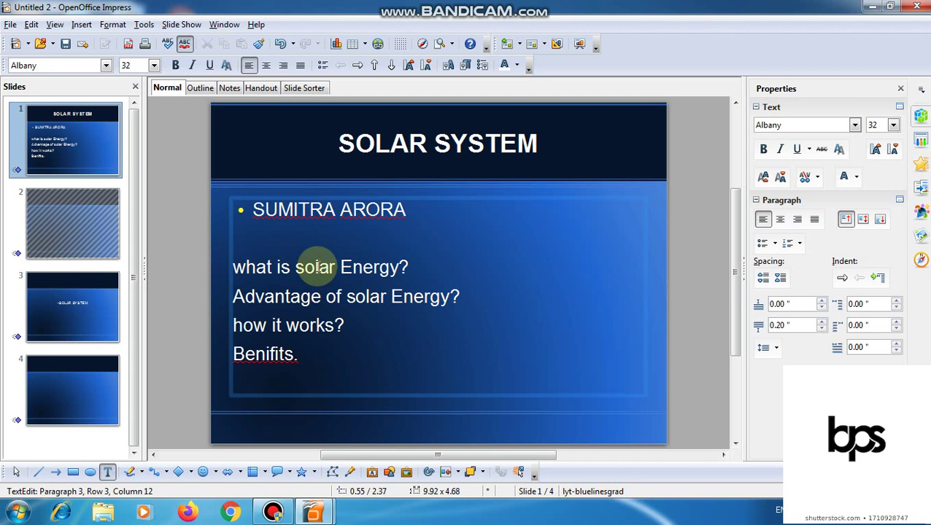